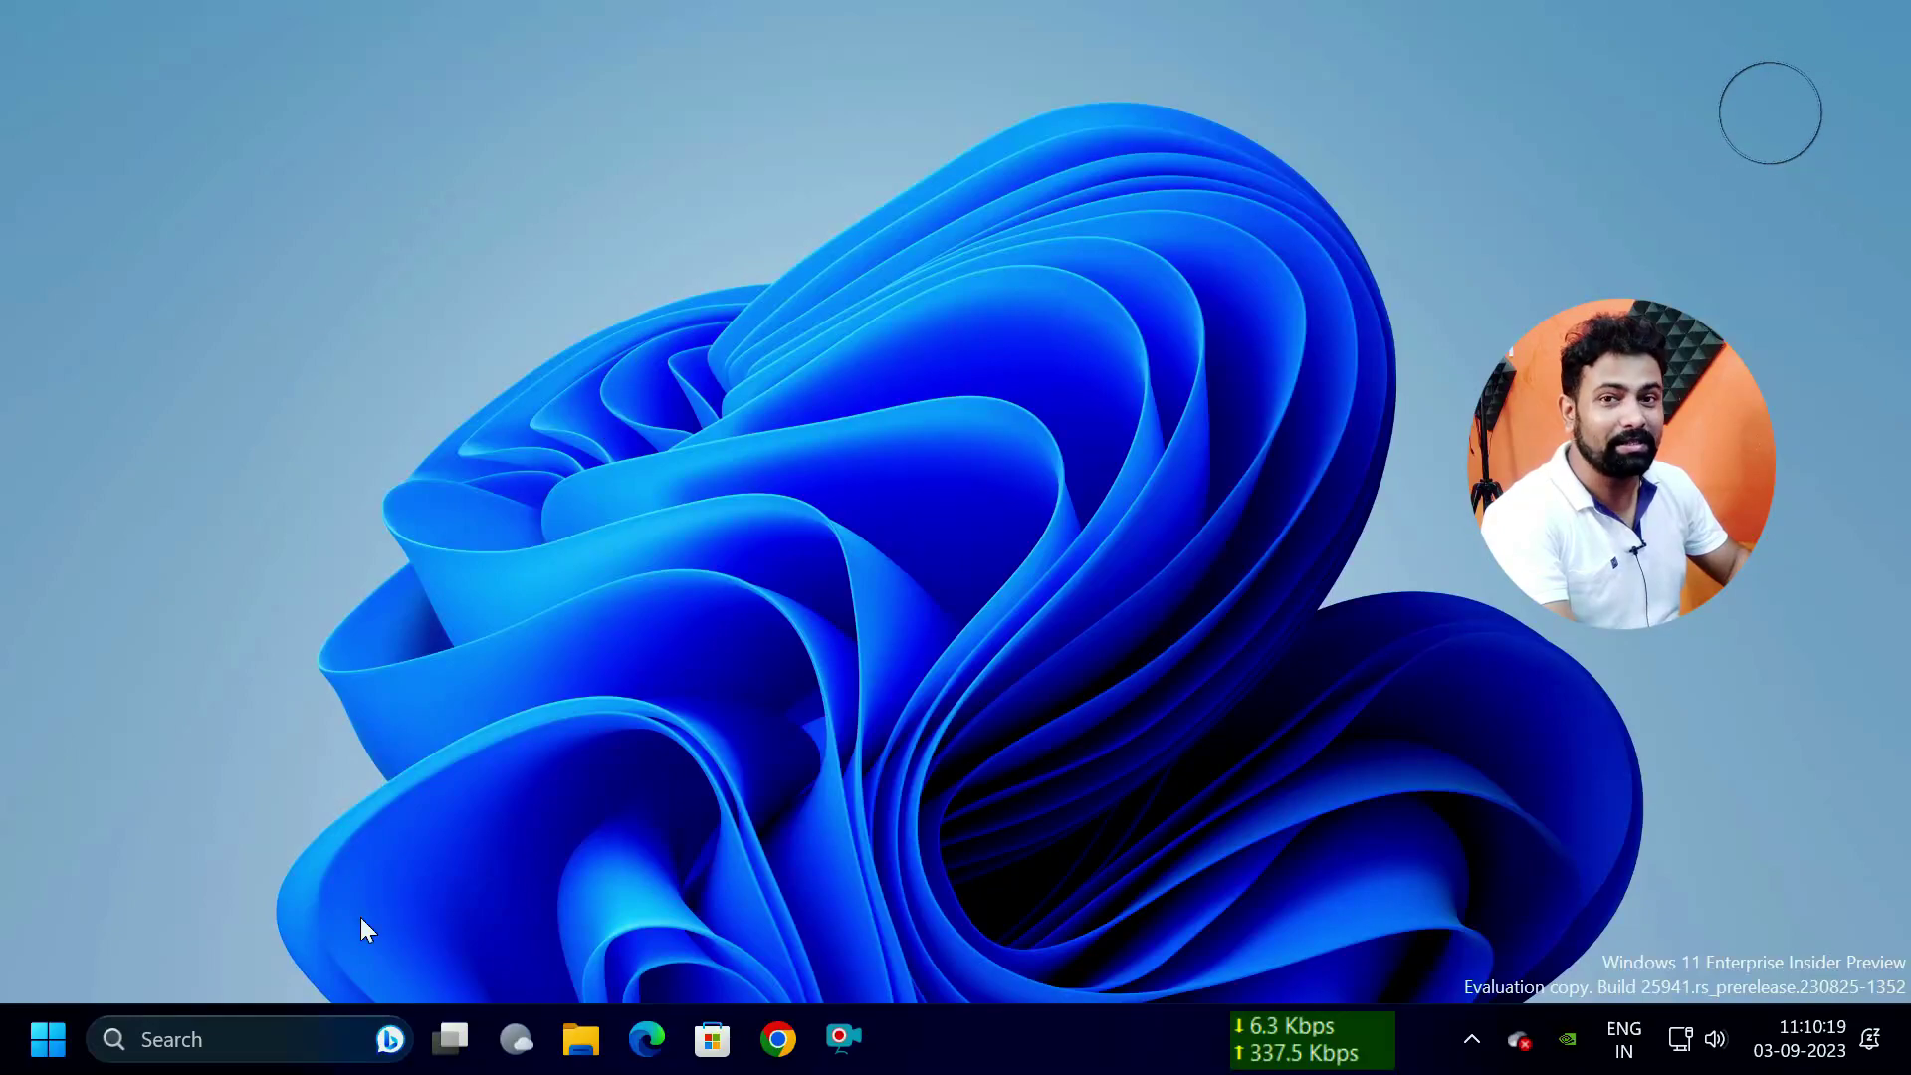
# Open the Snipping Tool and reposition its window on the desktop.
pyautogui.click(204, 1044)
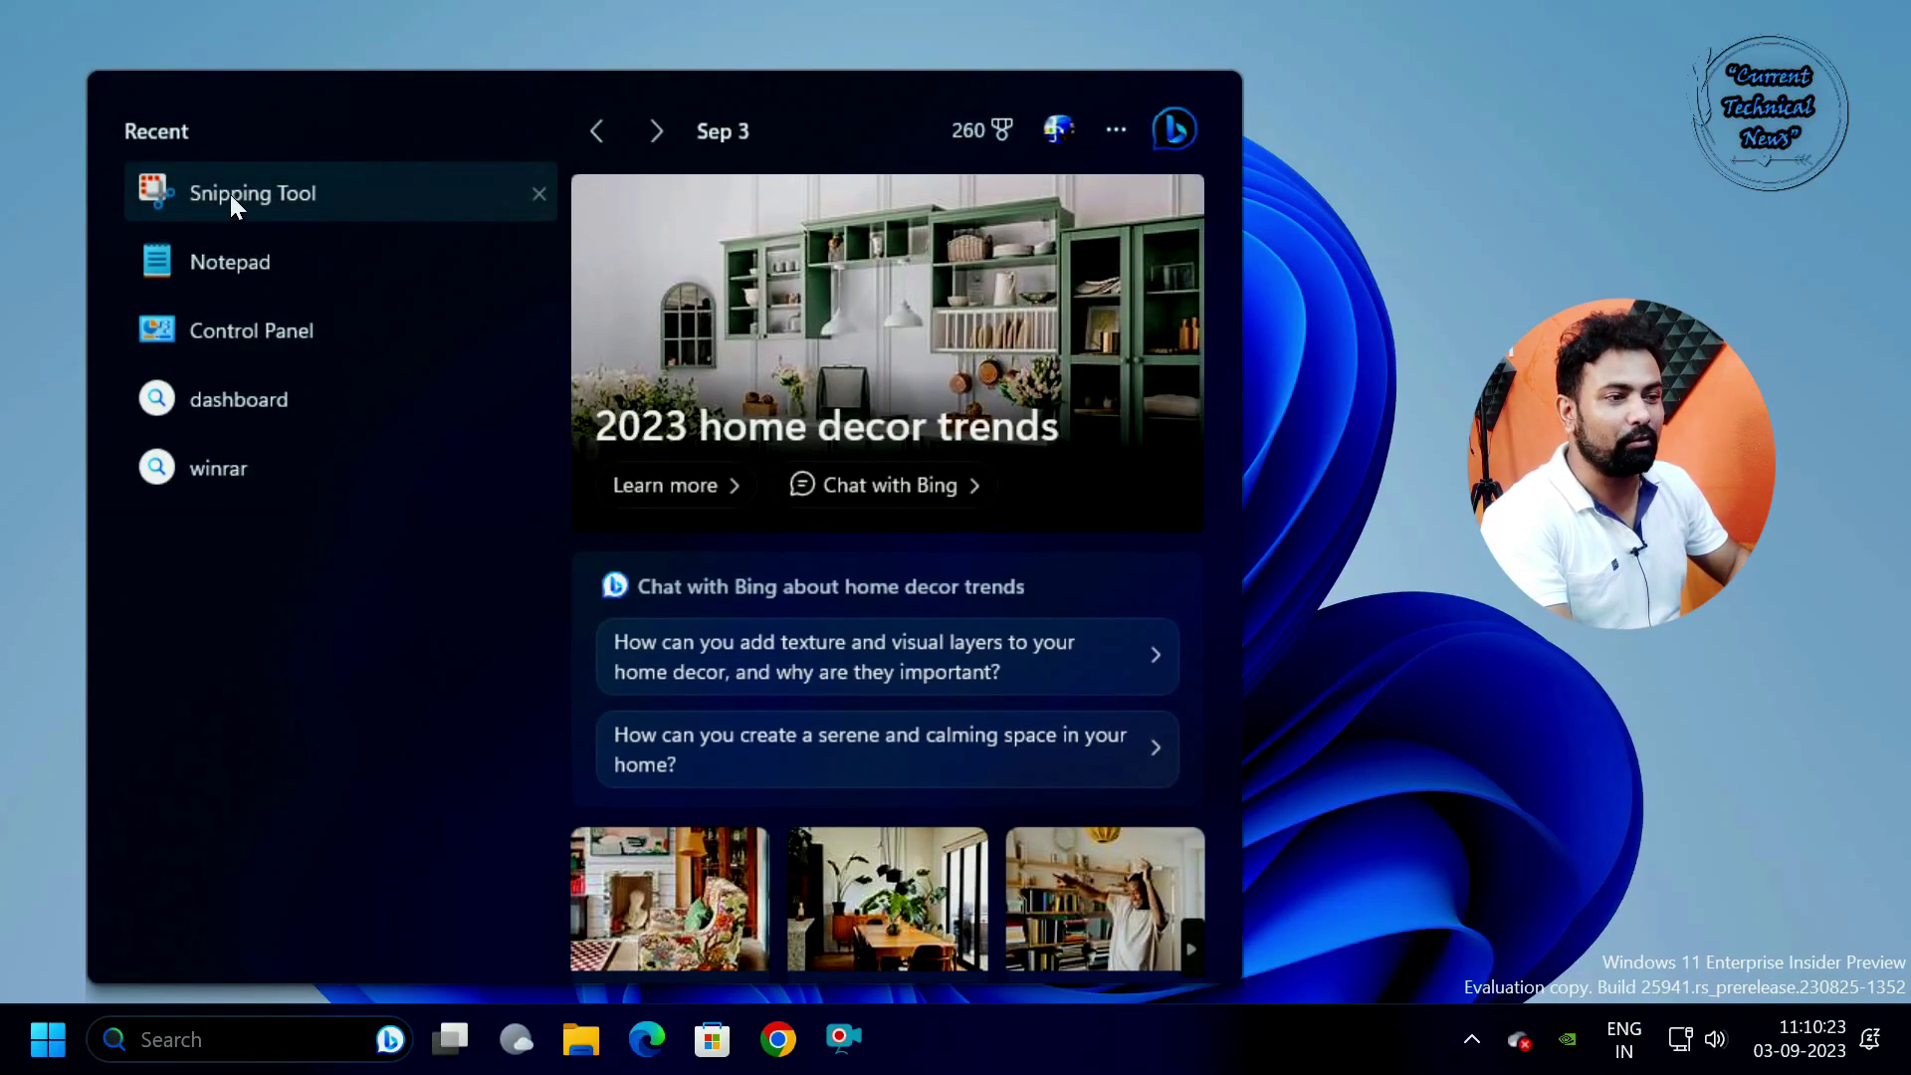
pyautogui.click(259, 200)
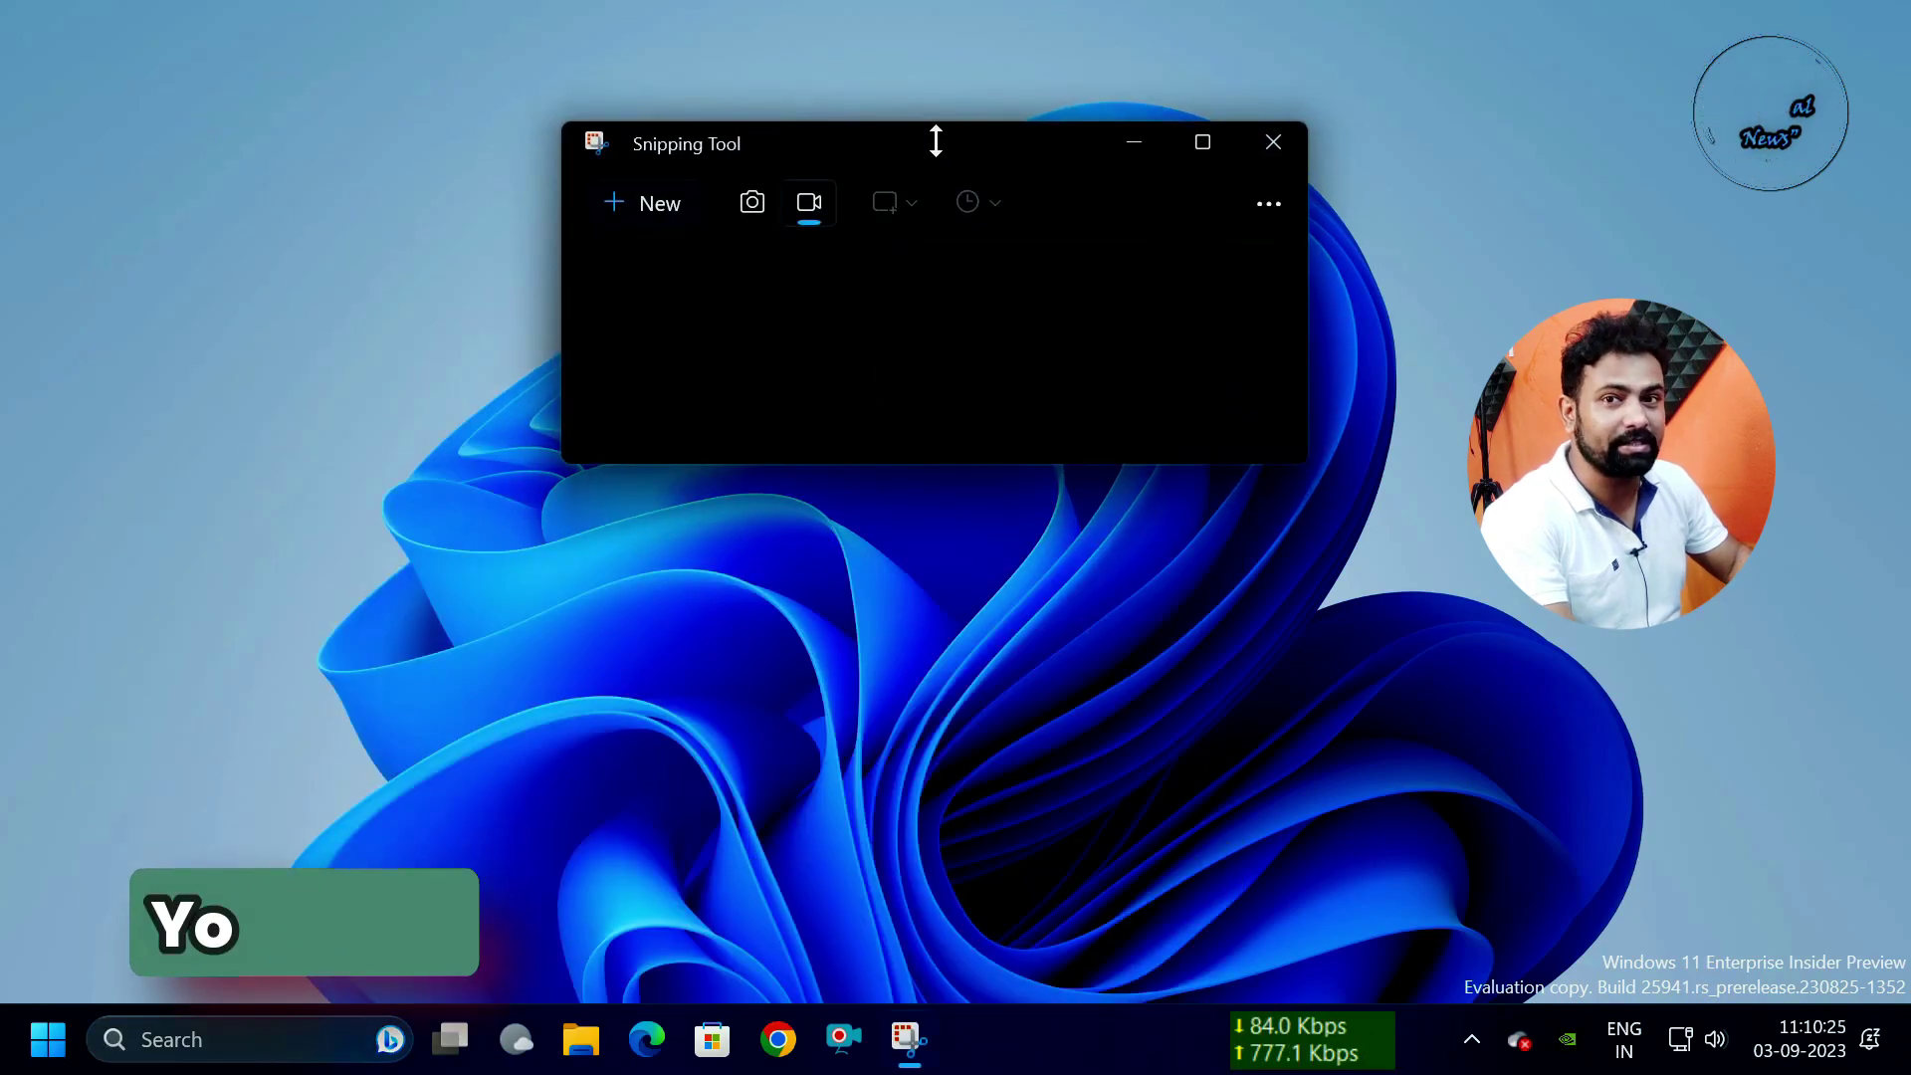
pyautogui.moveTo(800, 182); pyautogui.dragTo(795, 272)
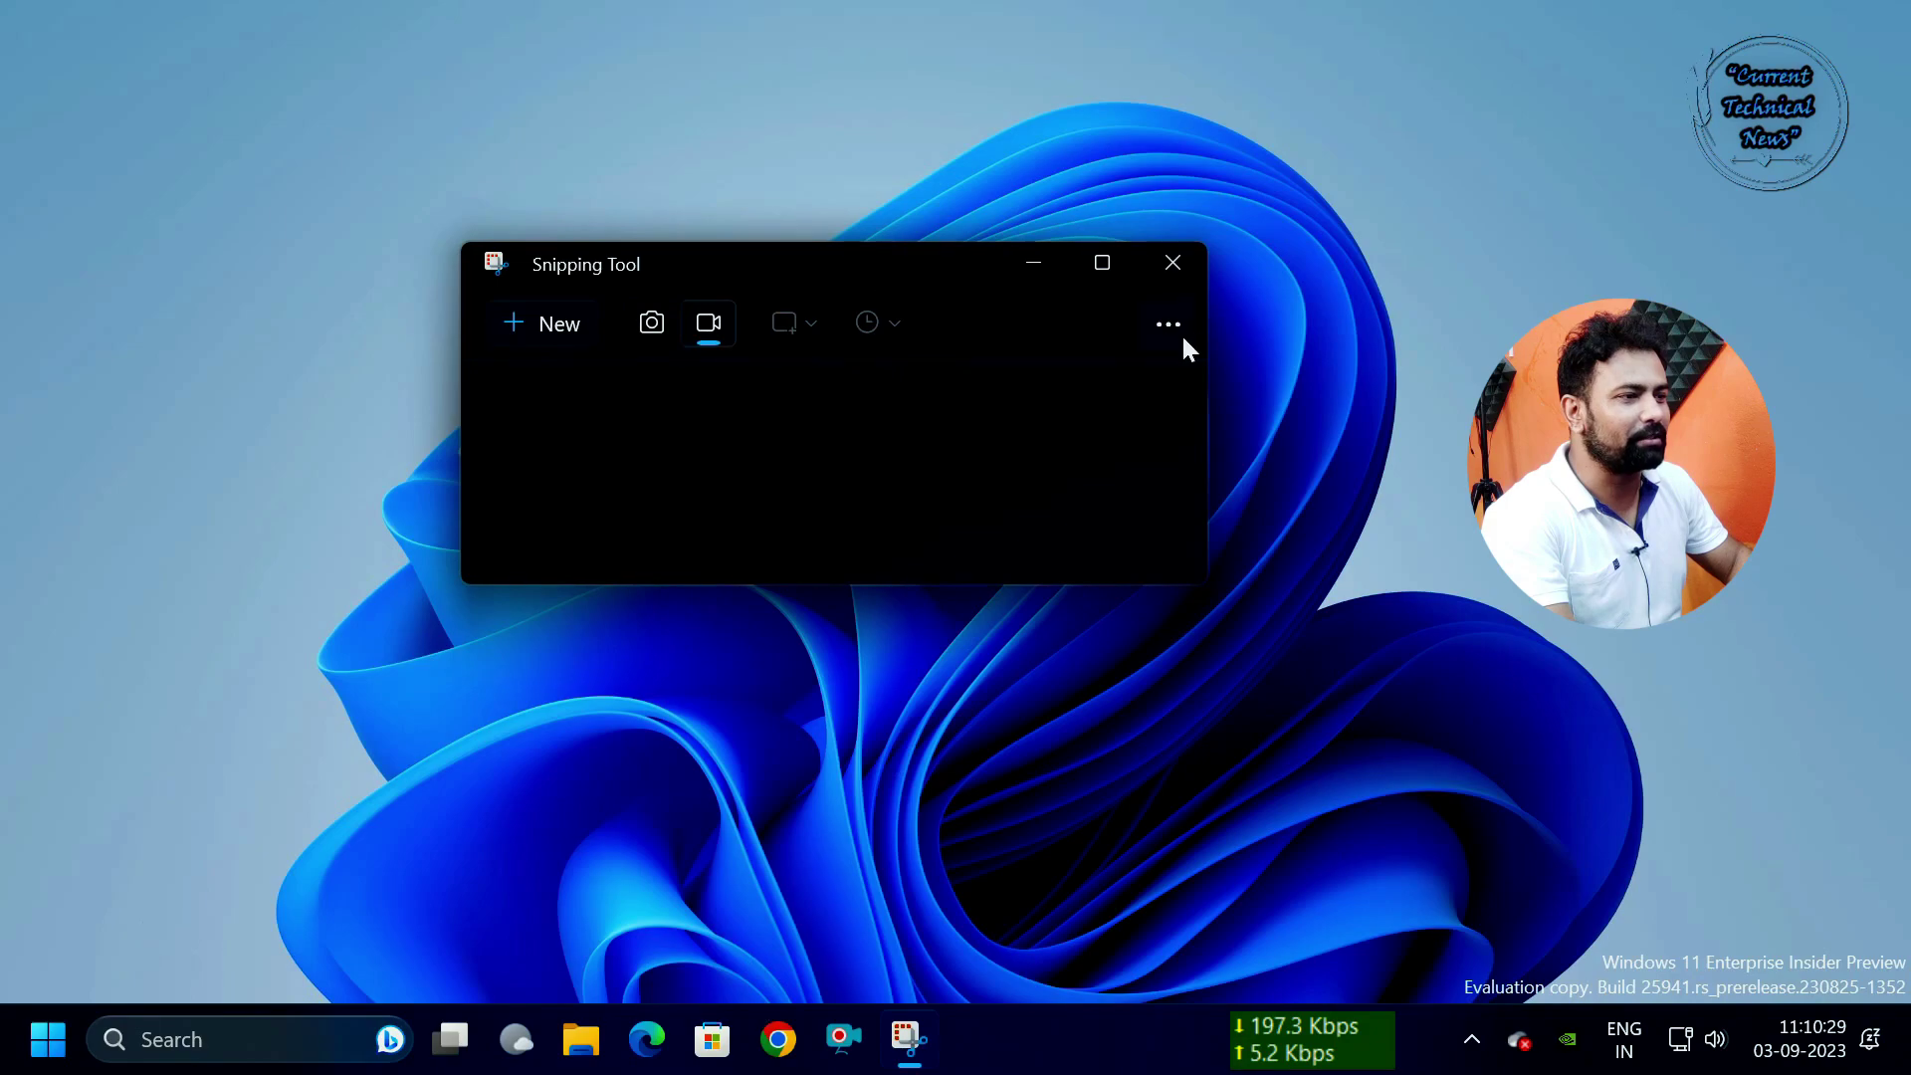
# Examine the Snipping Tool's snipping and screen recording settings at full window size, and return to its main view.
pyautogui.click(1157, 322)
pyautogui.click(1049, 447)
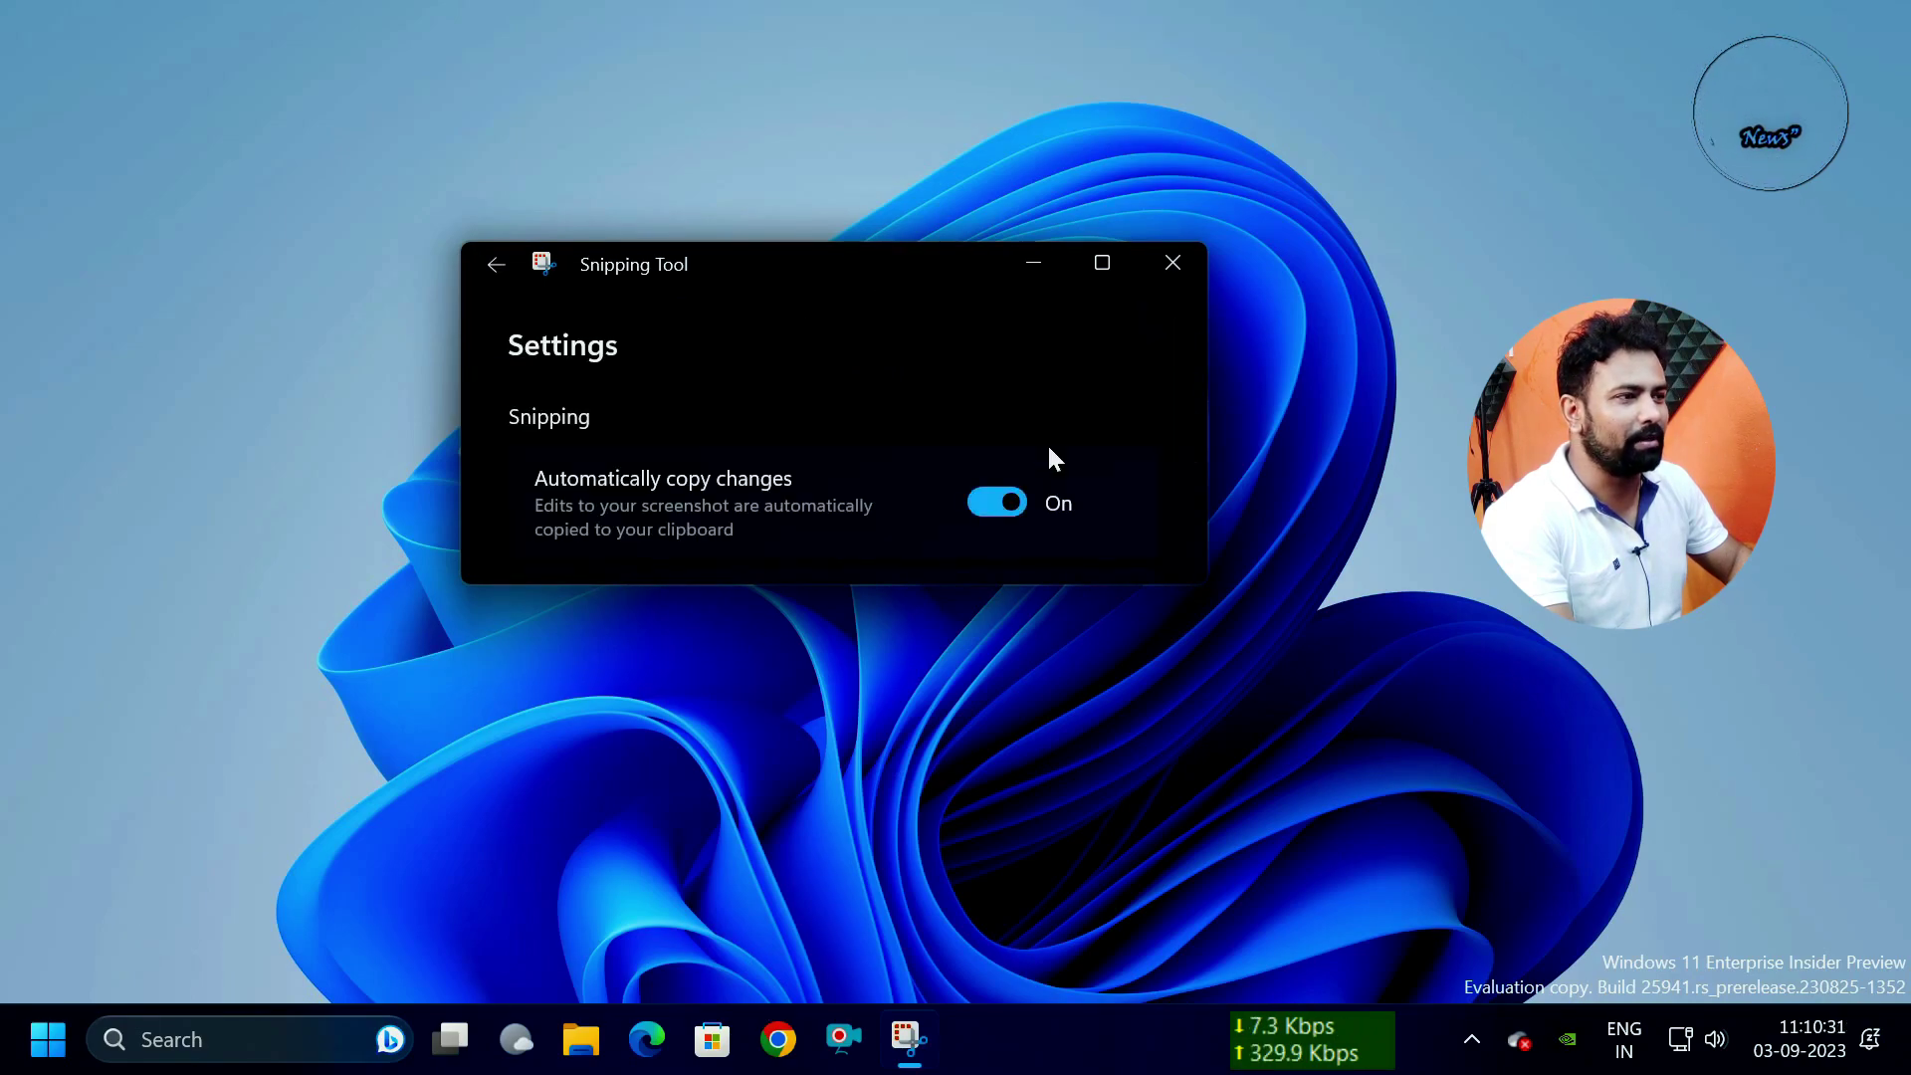
pyautogui.click(1102, 262)
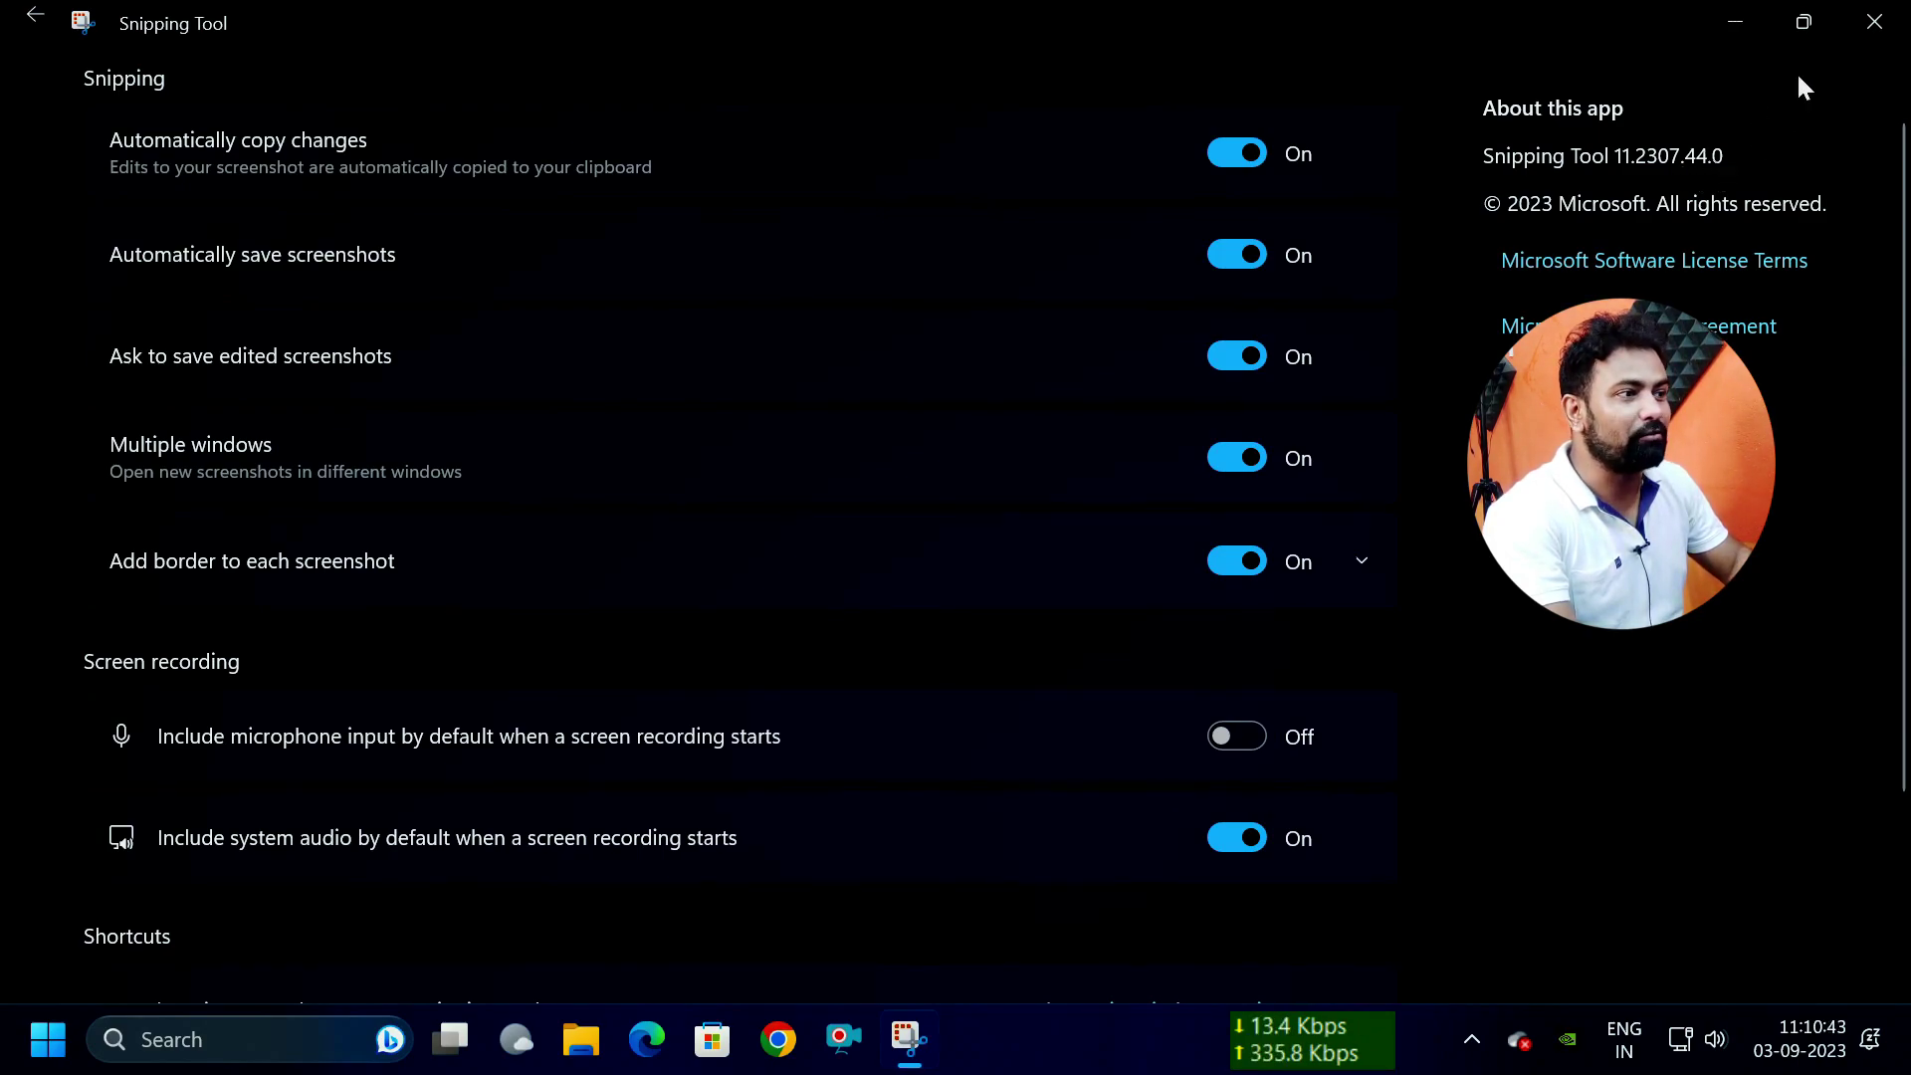
pyautogui.click(1805, 16)
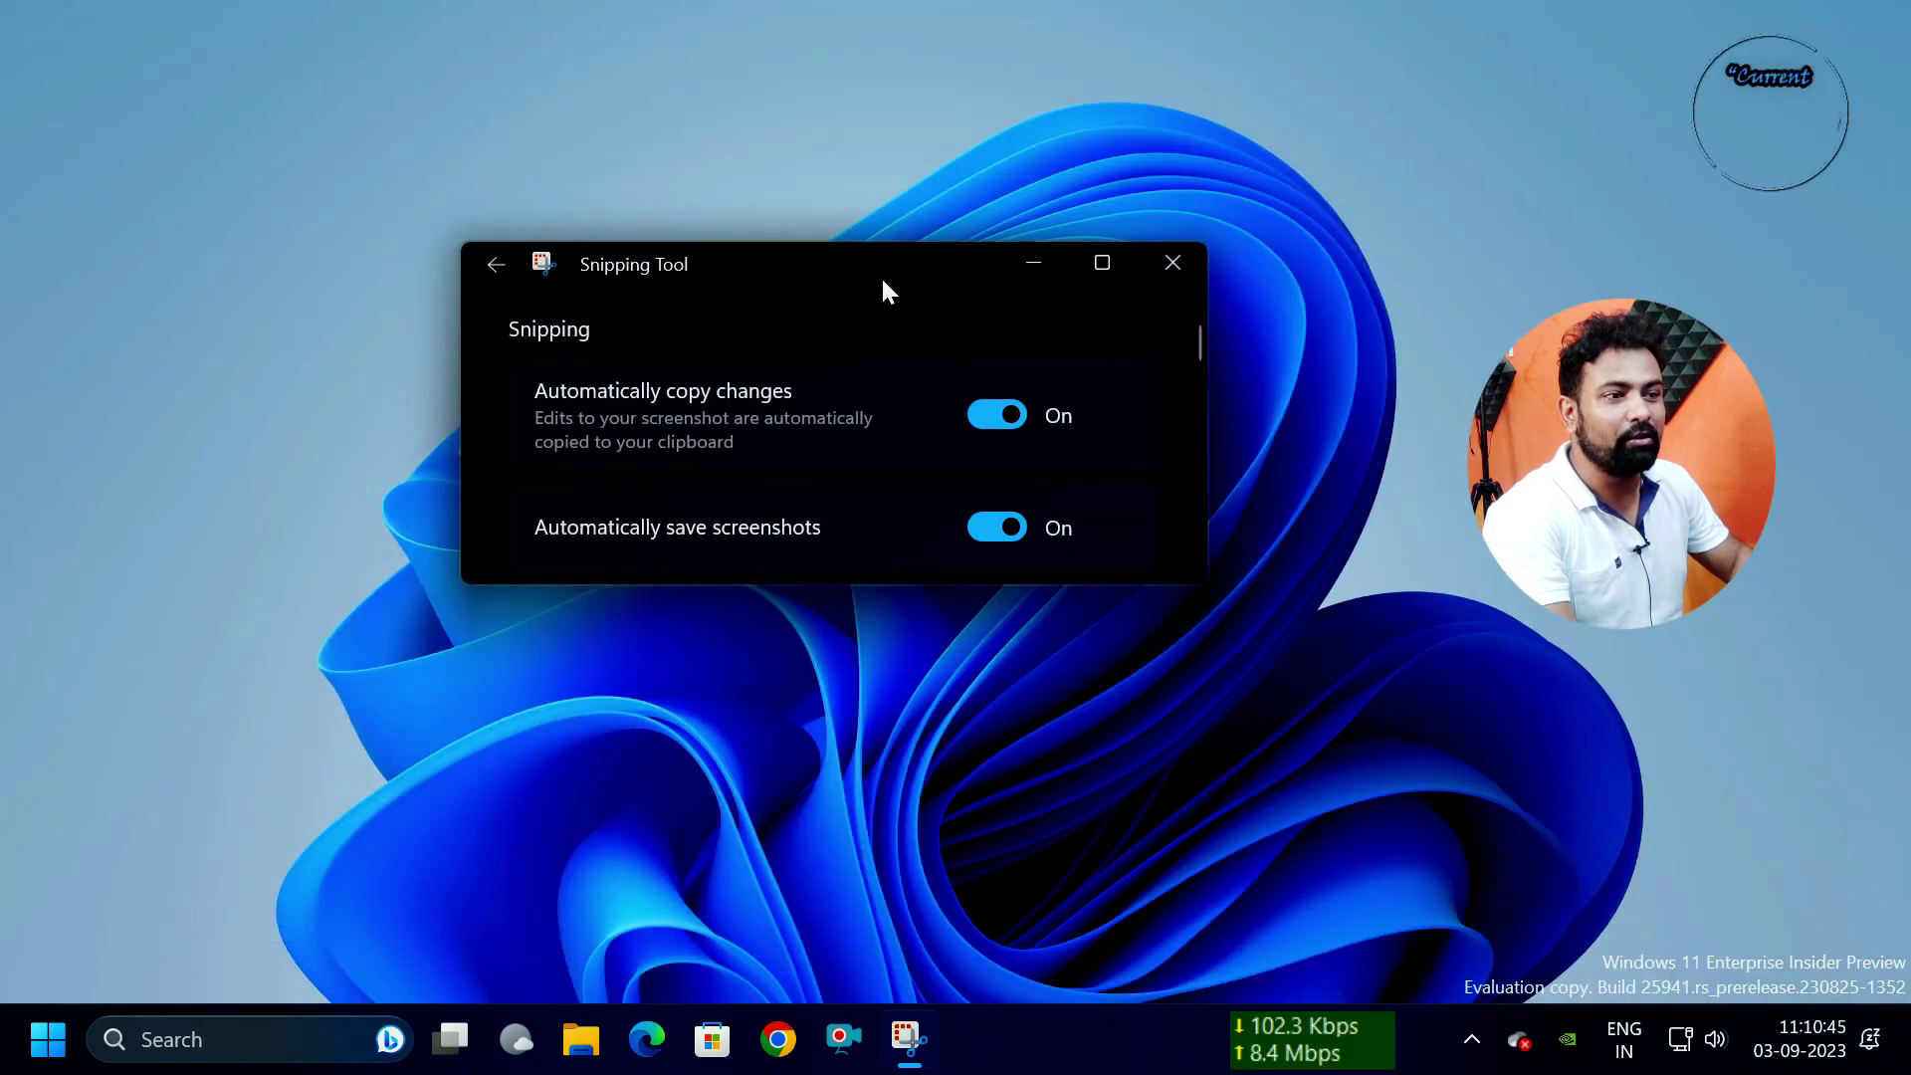
pyautogui.moveTo(889, 291); pyautogui.dragTo(845, 248)
pyautogui.scroll(2, 834, 409)
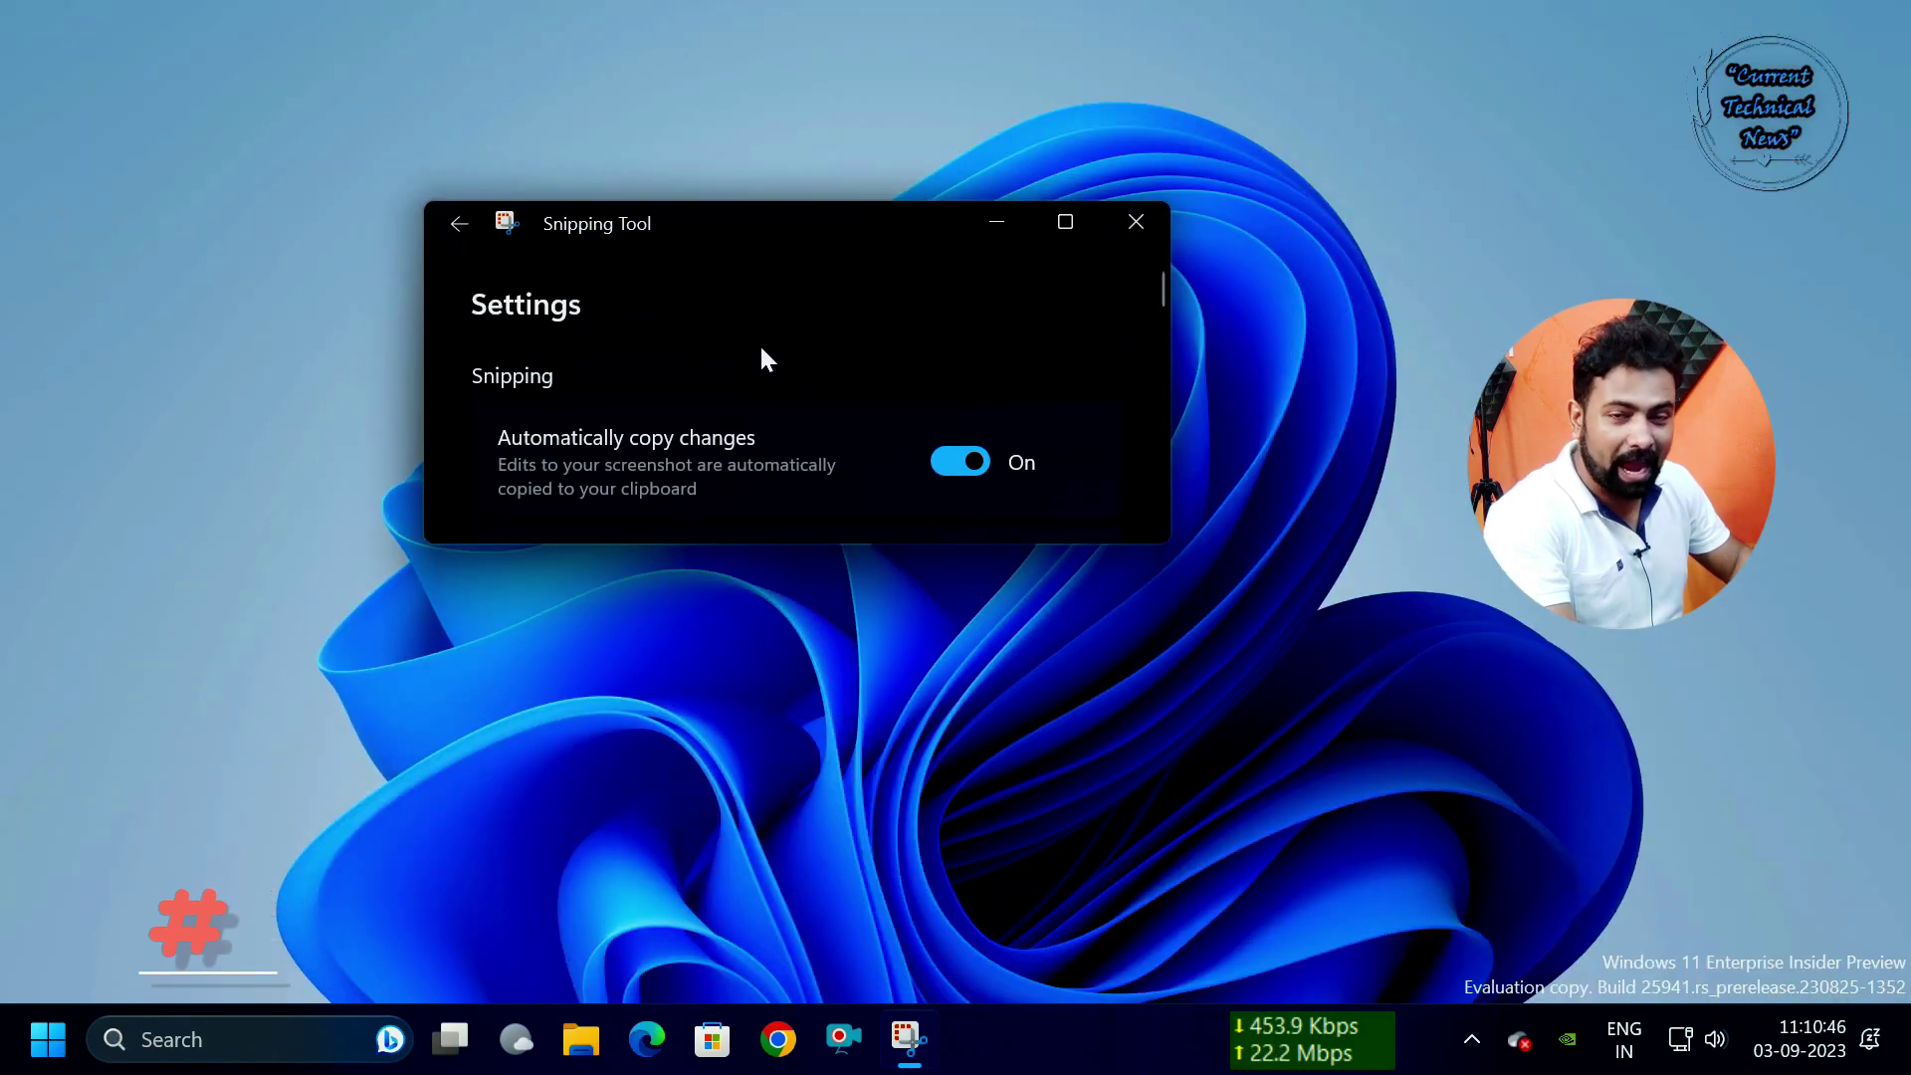
pyautogui.click(458, 225)
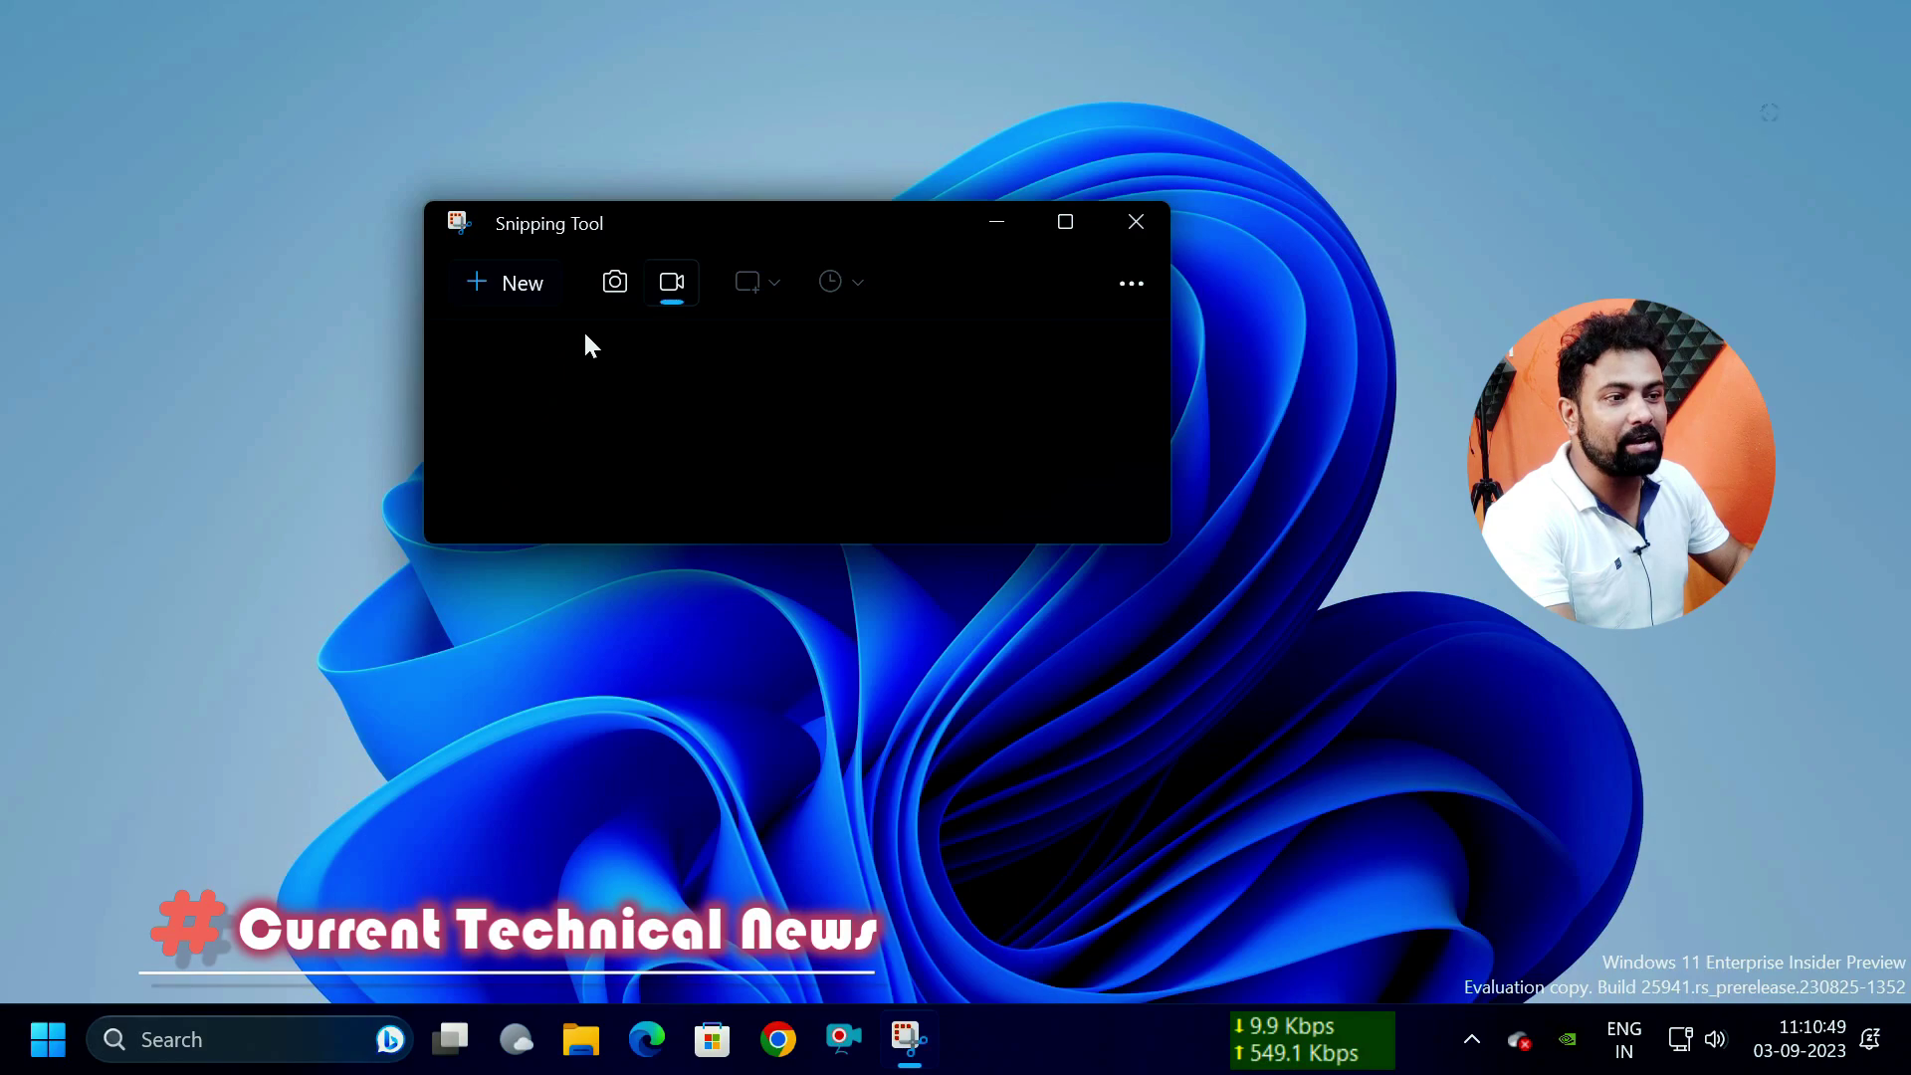
# Set the Snipping Tool to screenshot mode with the Freeform snip shape.
pyautogui.click(614, 287)
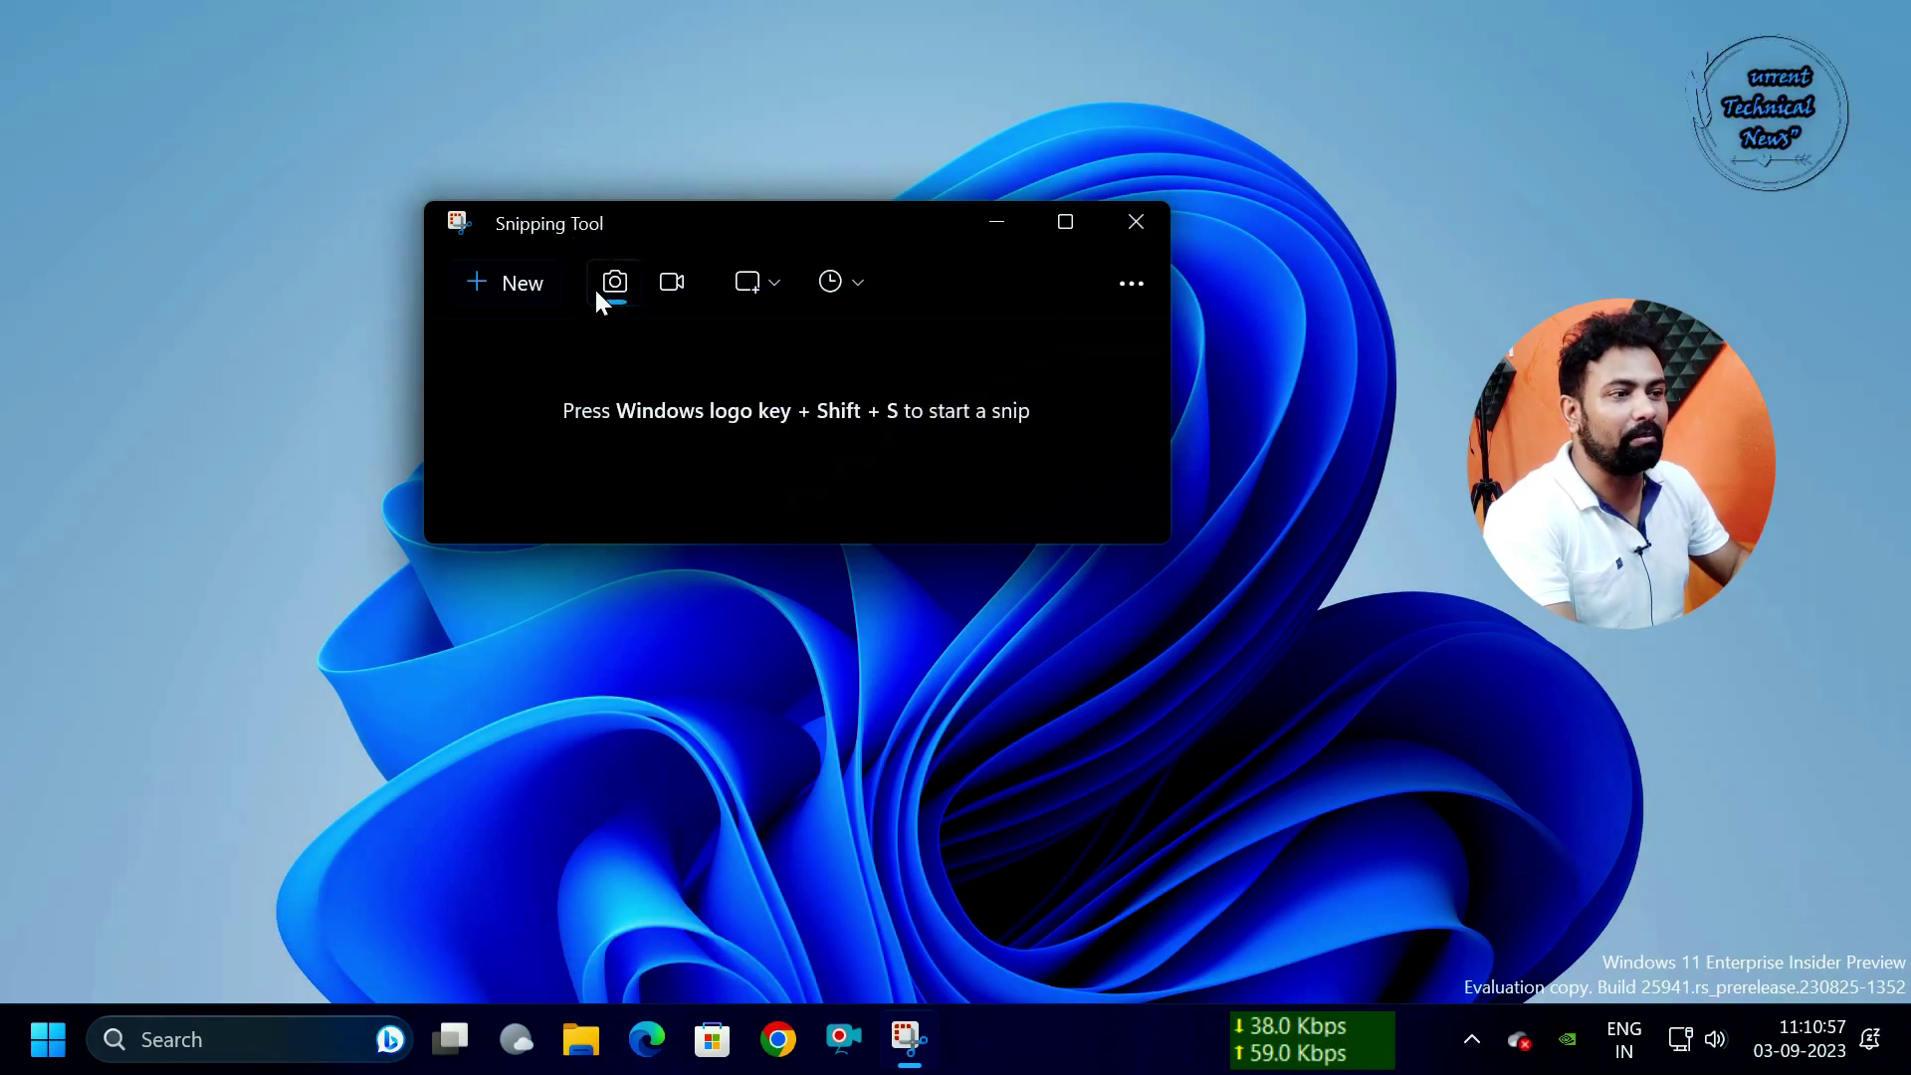
pyautogui.click(772, 282)
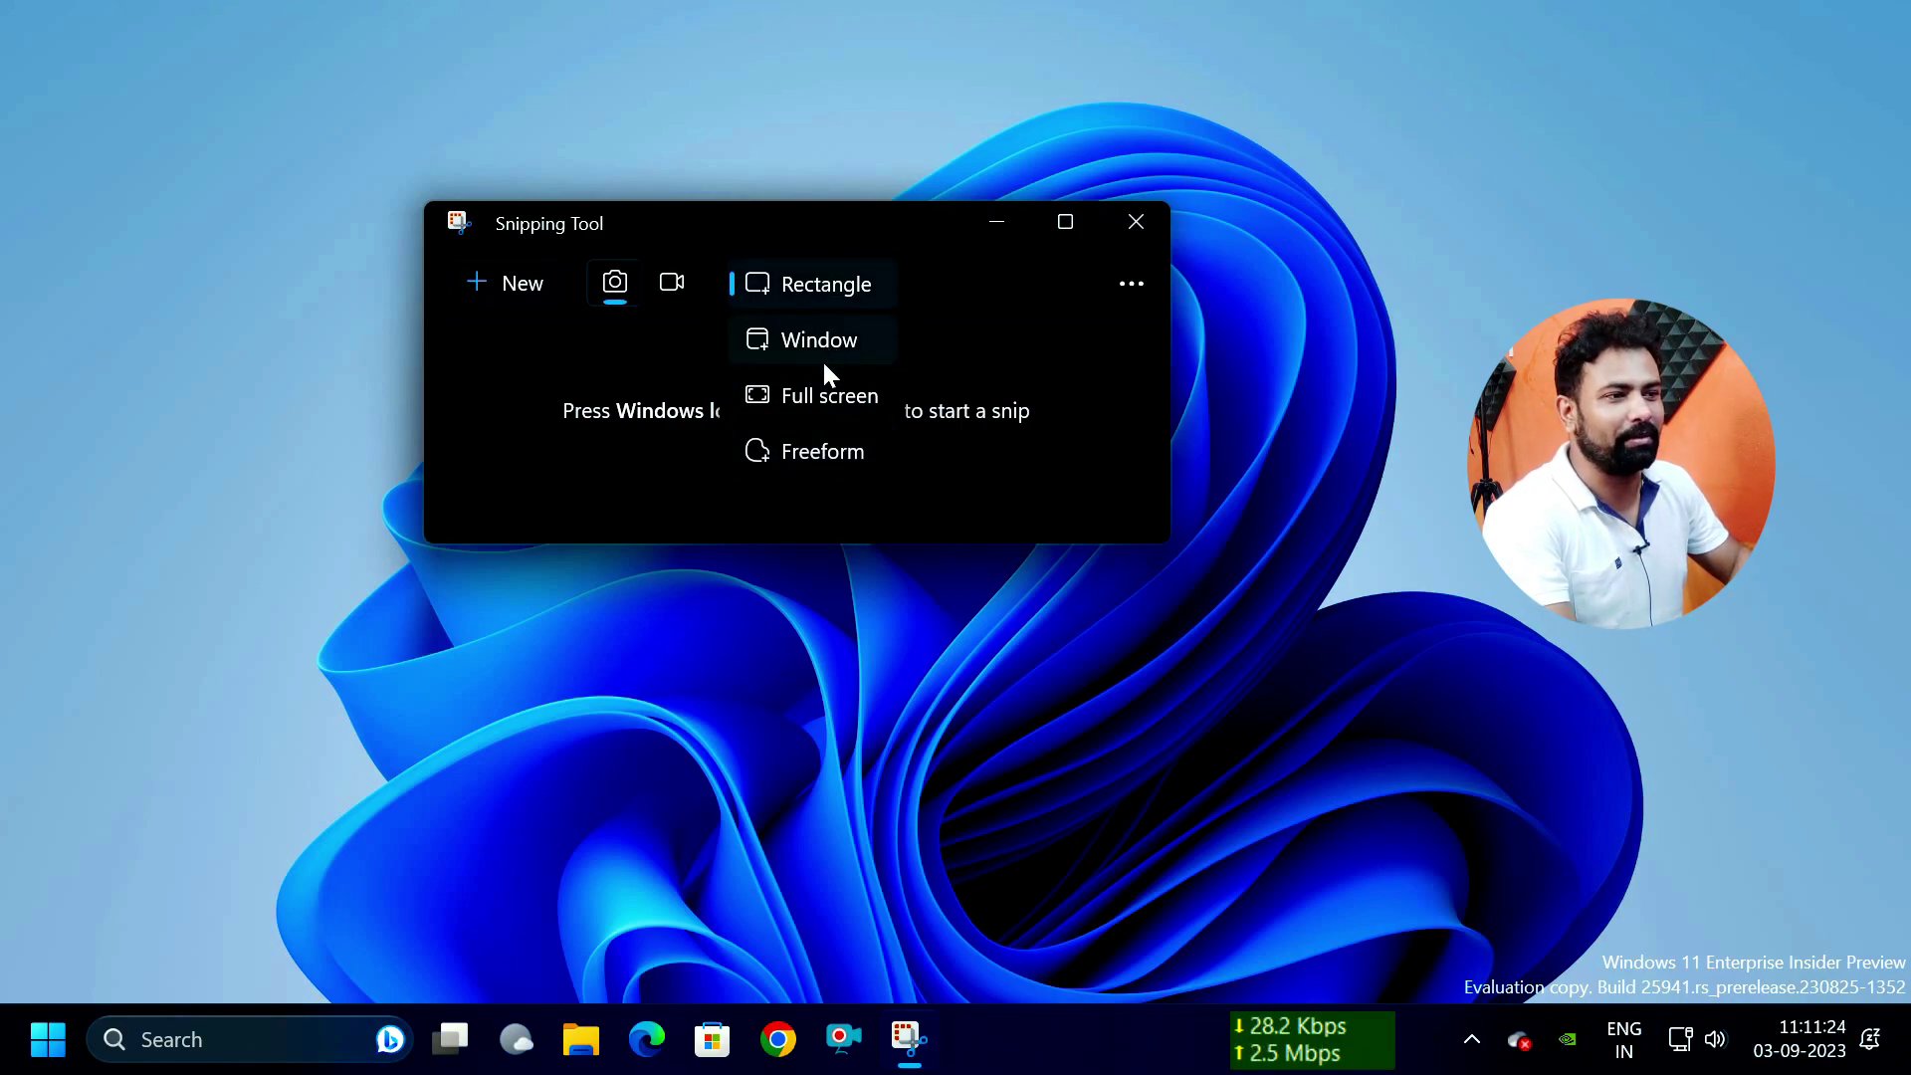
pyautogui.click(669, 281)
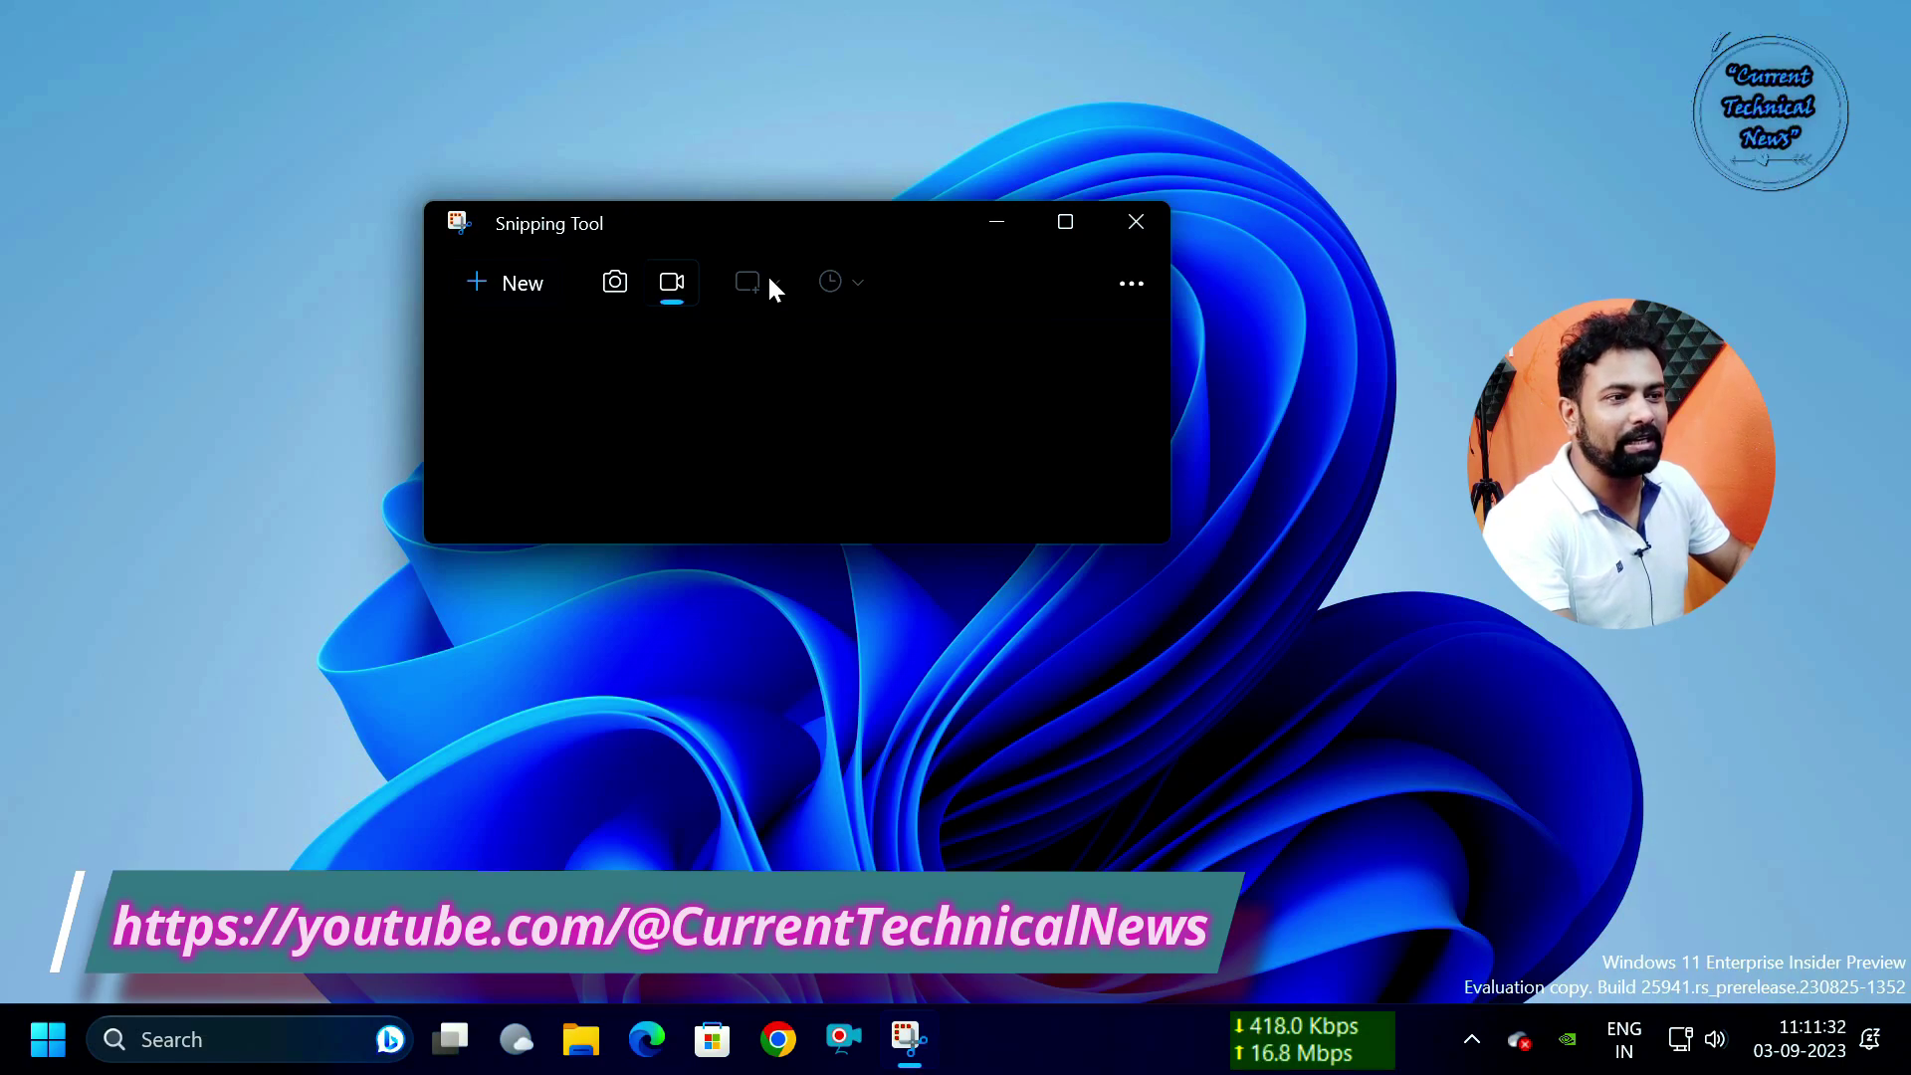
pyautogui.click(621, 281)
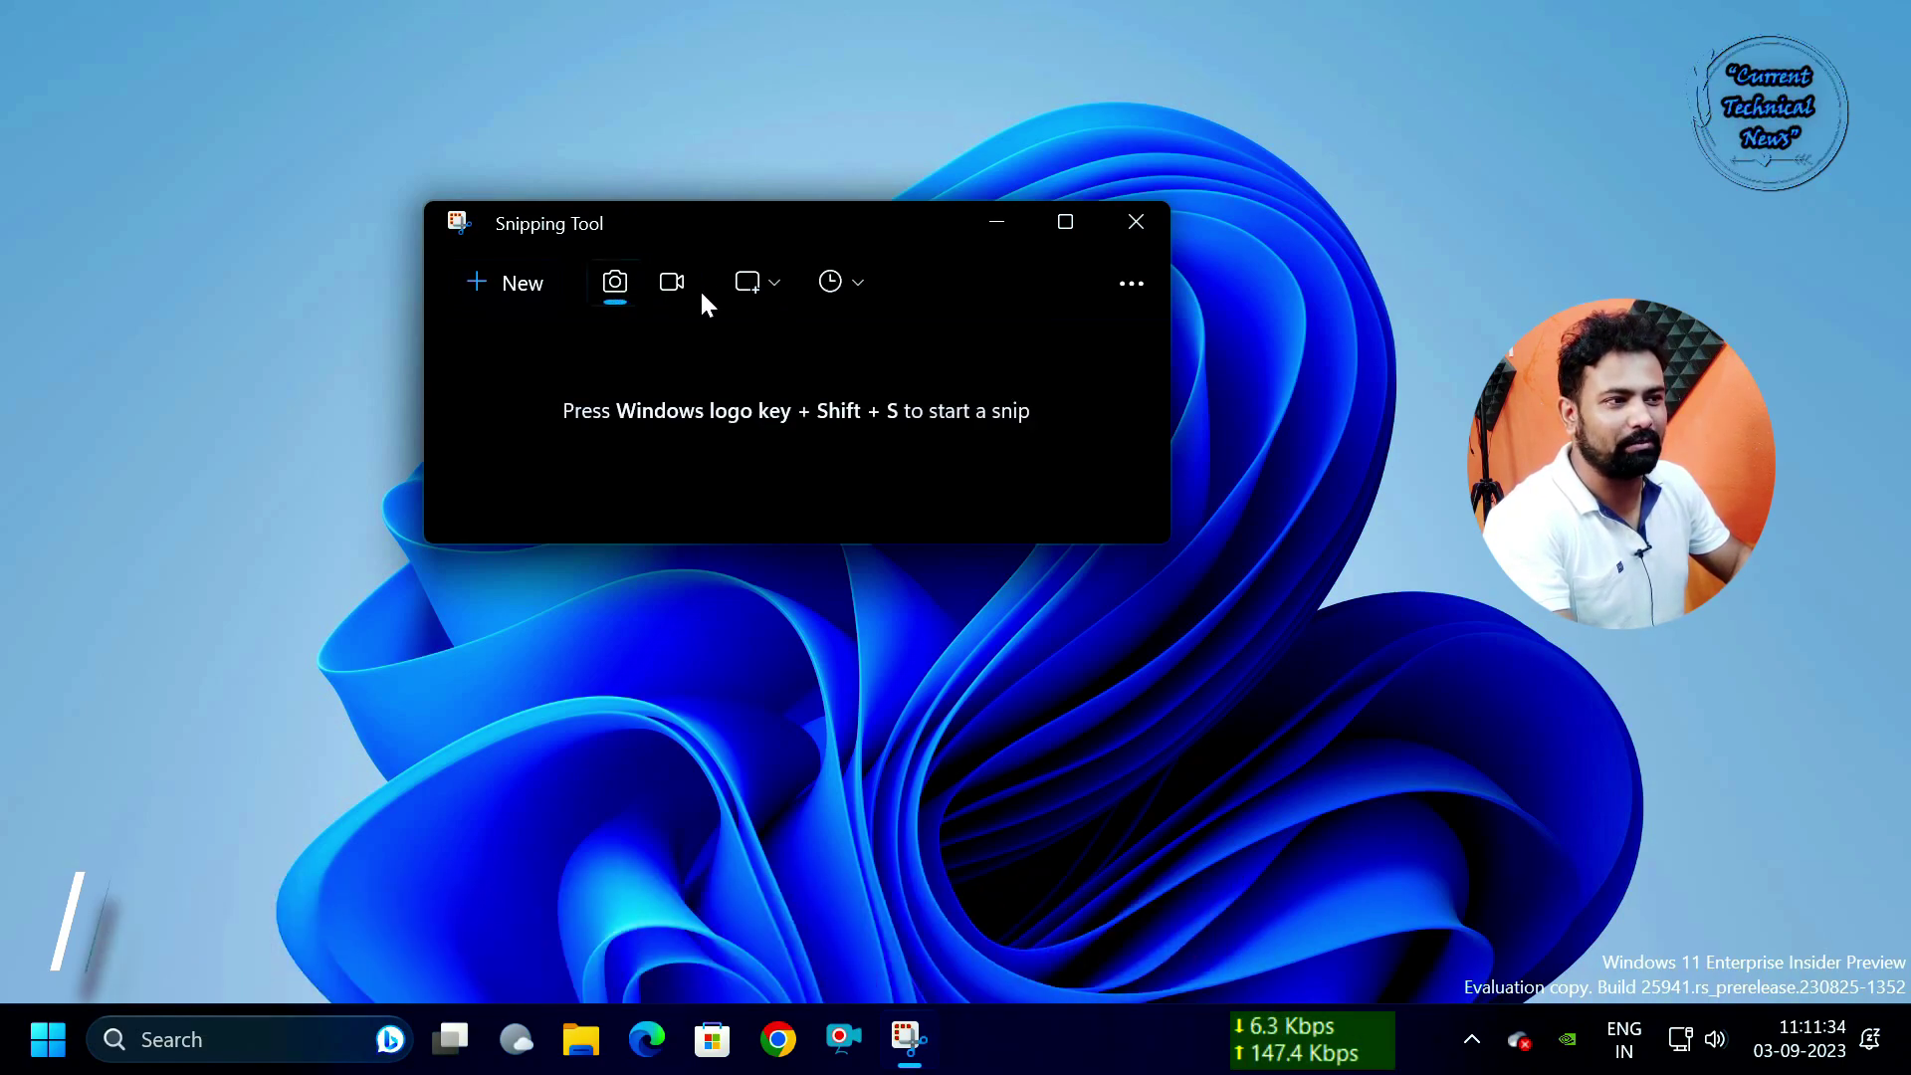
pyautogui.click(767, 284)
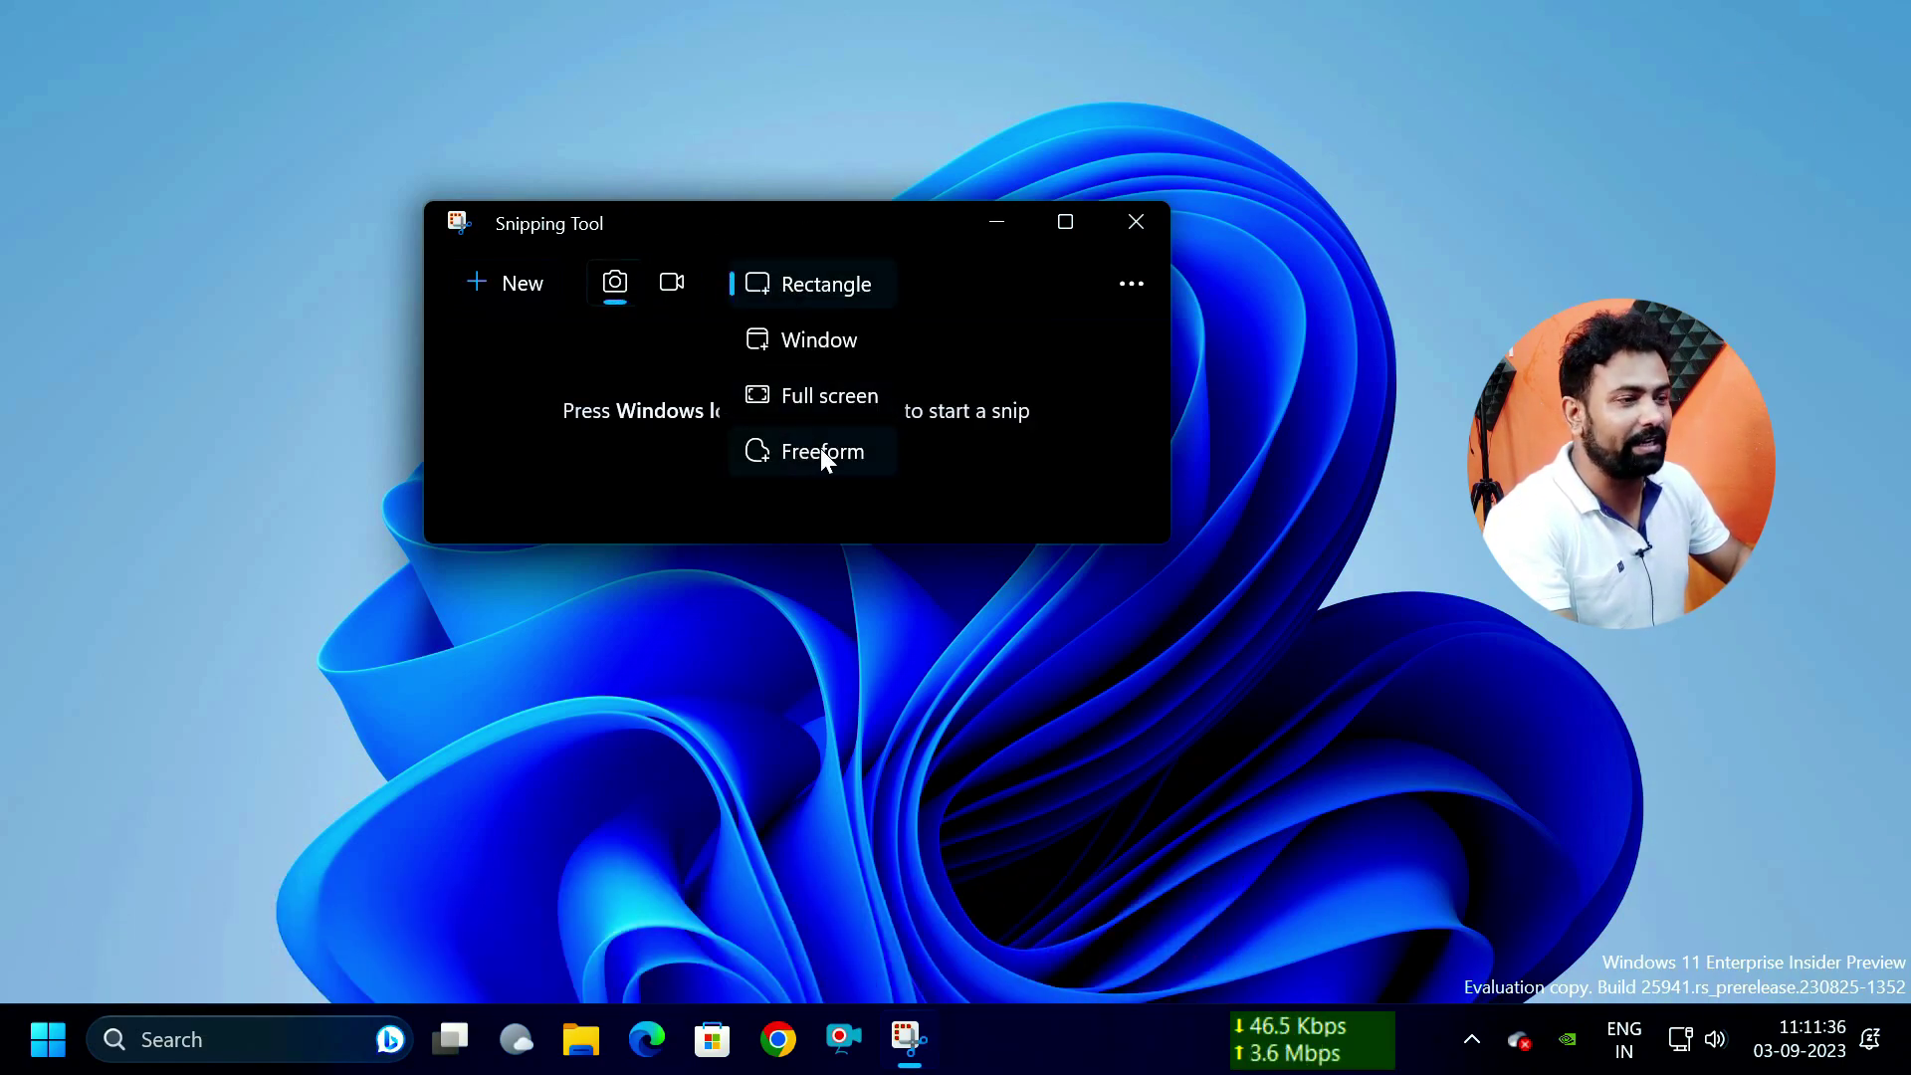
pyautogui.click(821, 450)
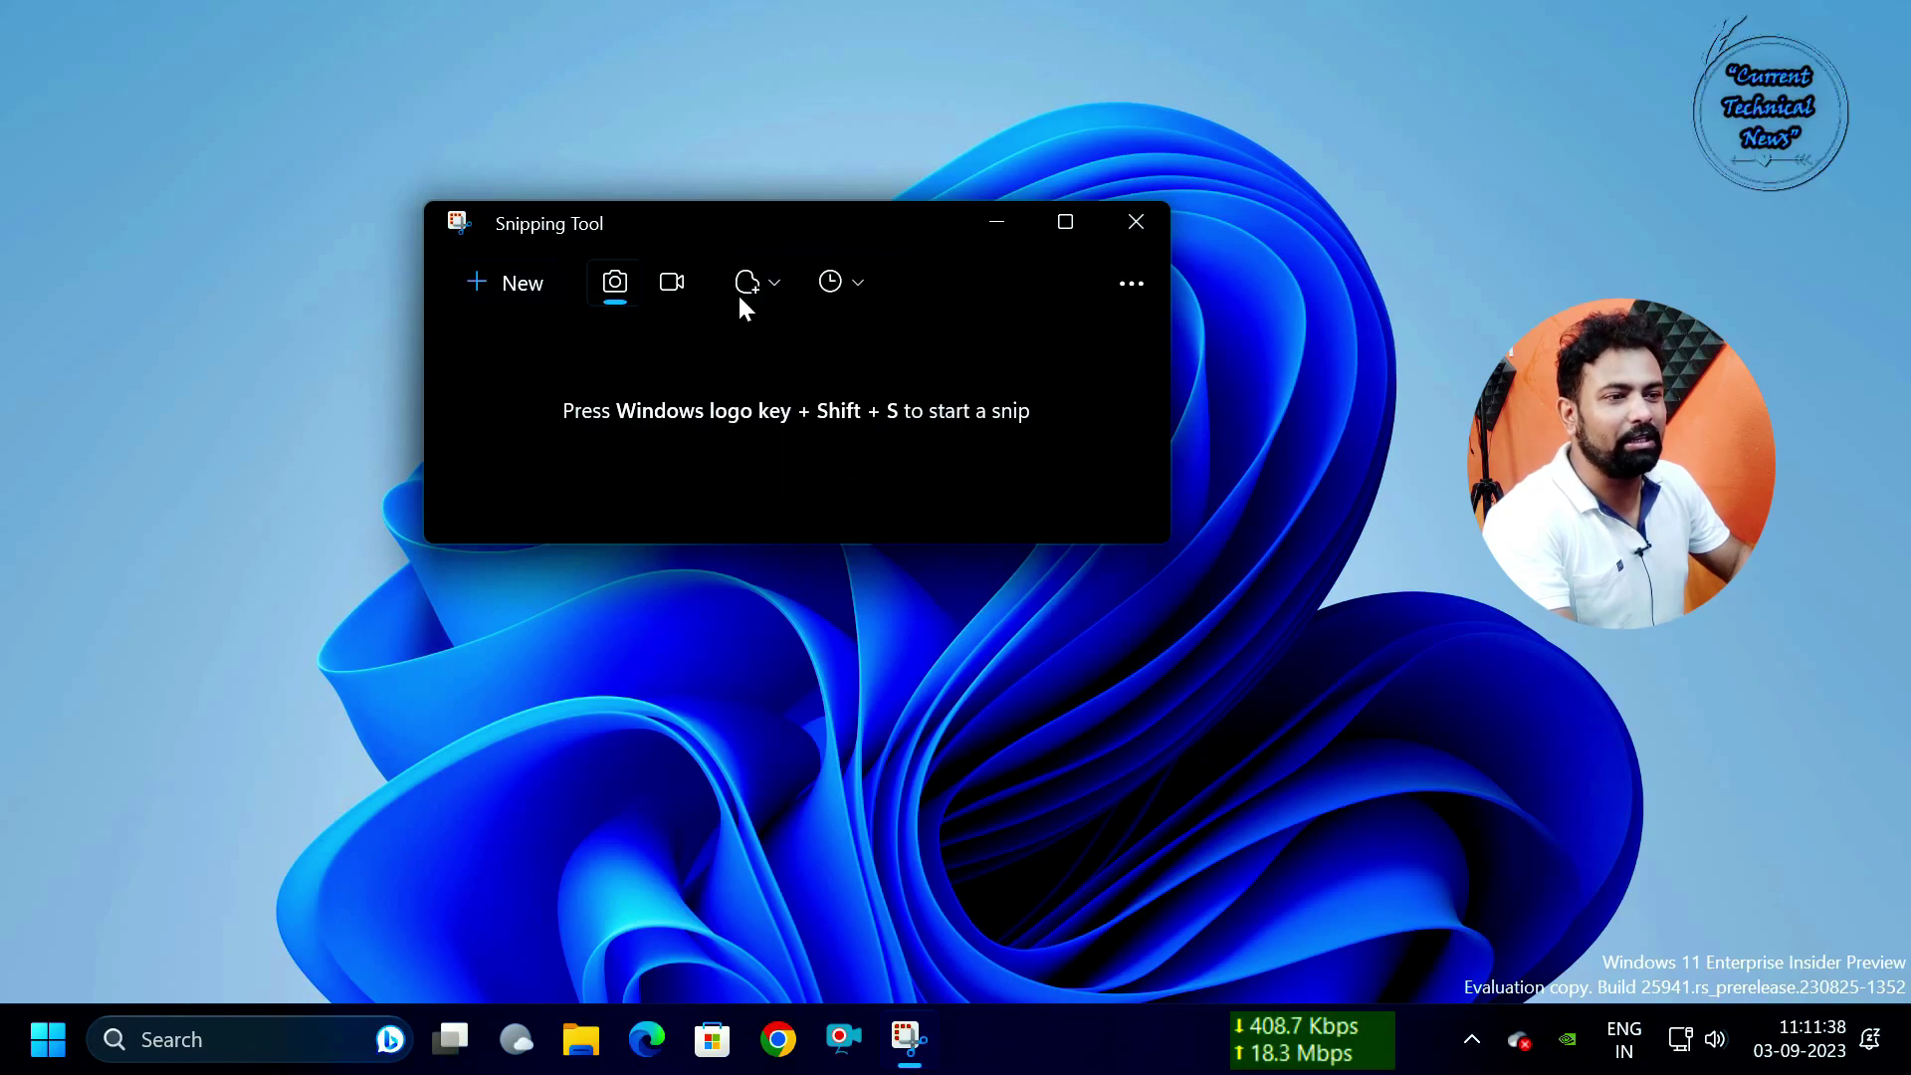
# Capture a freeform snip traced around the blue wallpaper flower and open its Save As dialog, closing it without saving.
pyautogui.click(526, 284)
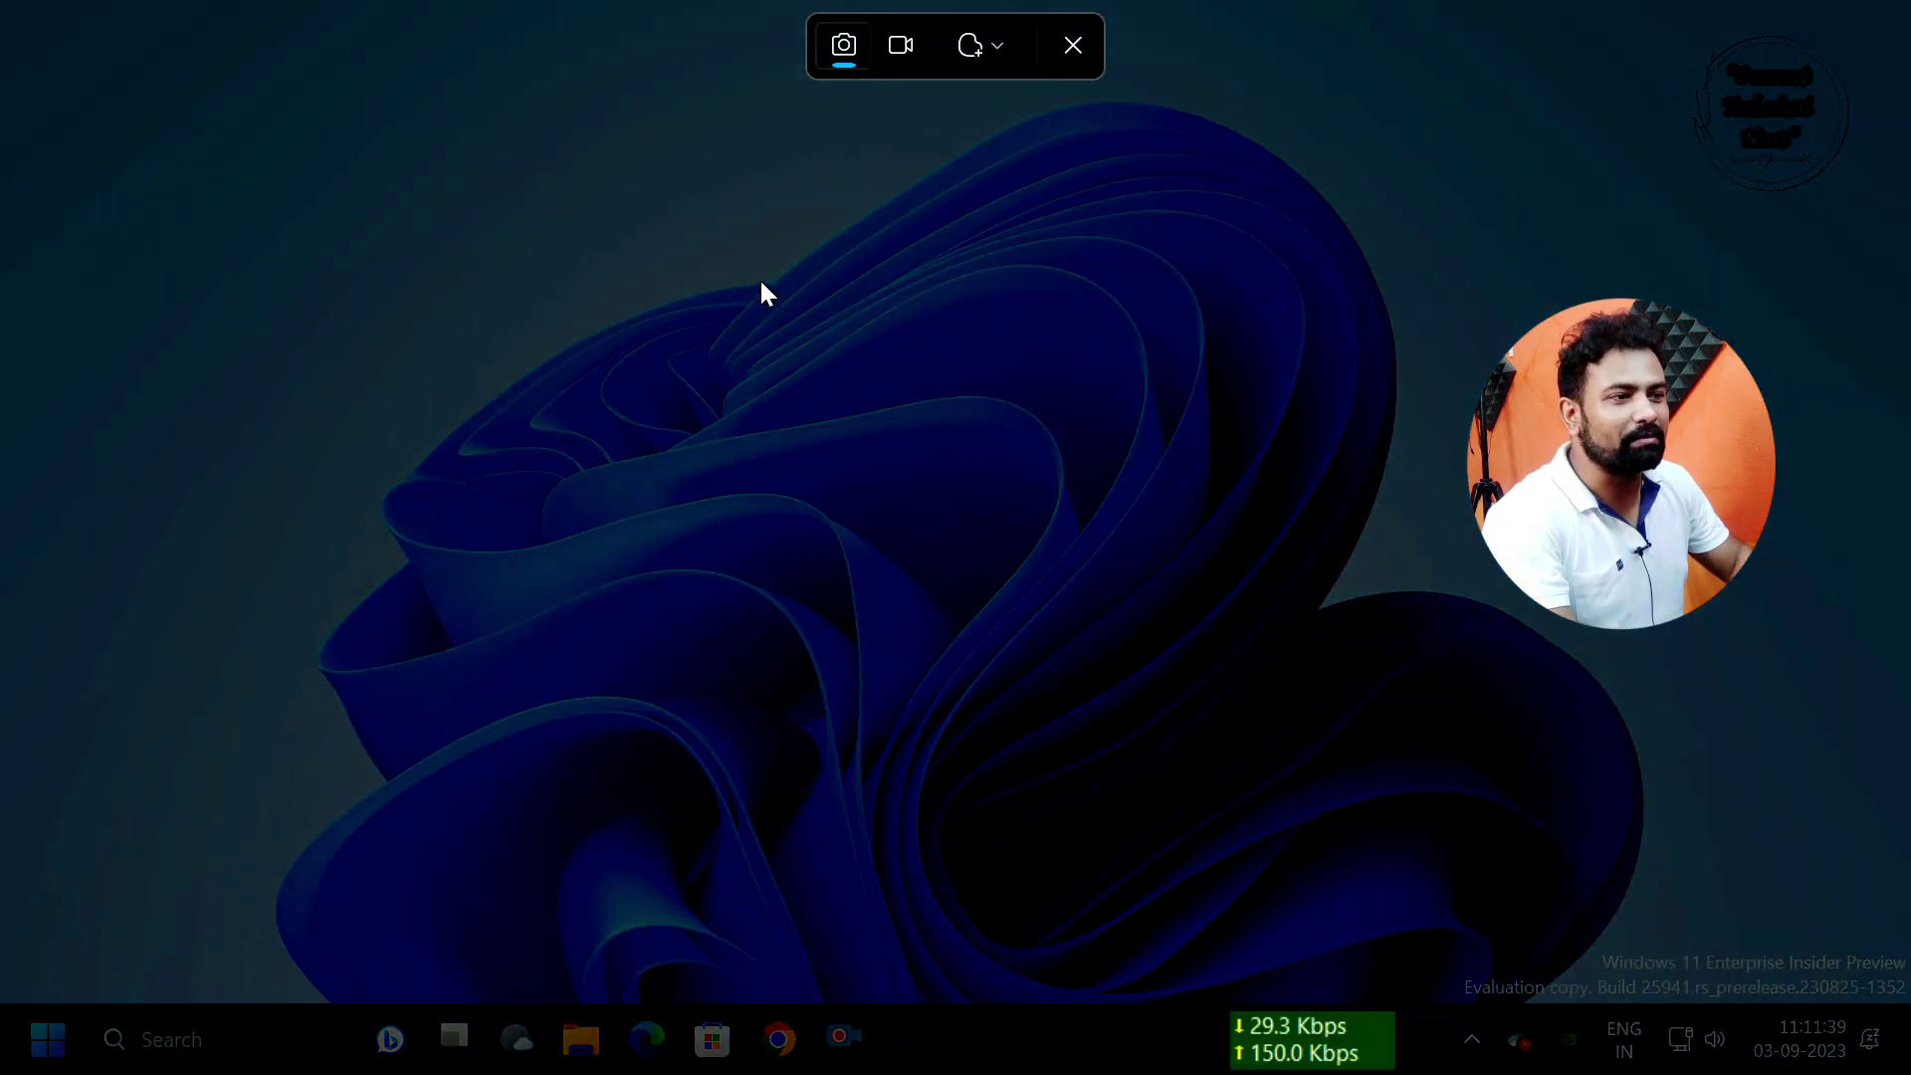
pyautogui.moveTo(766, 278); pyautogui.dragTo(961, 169)
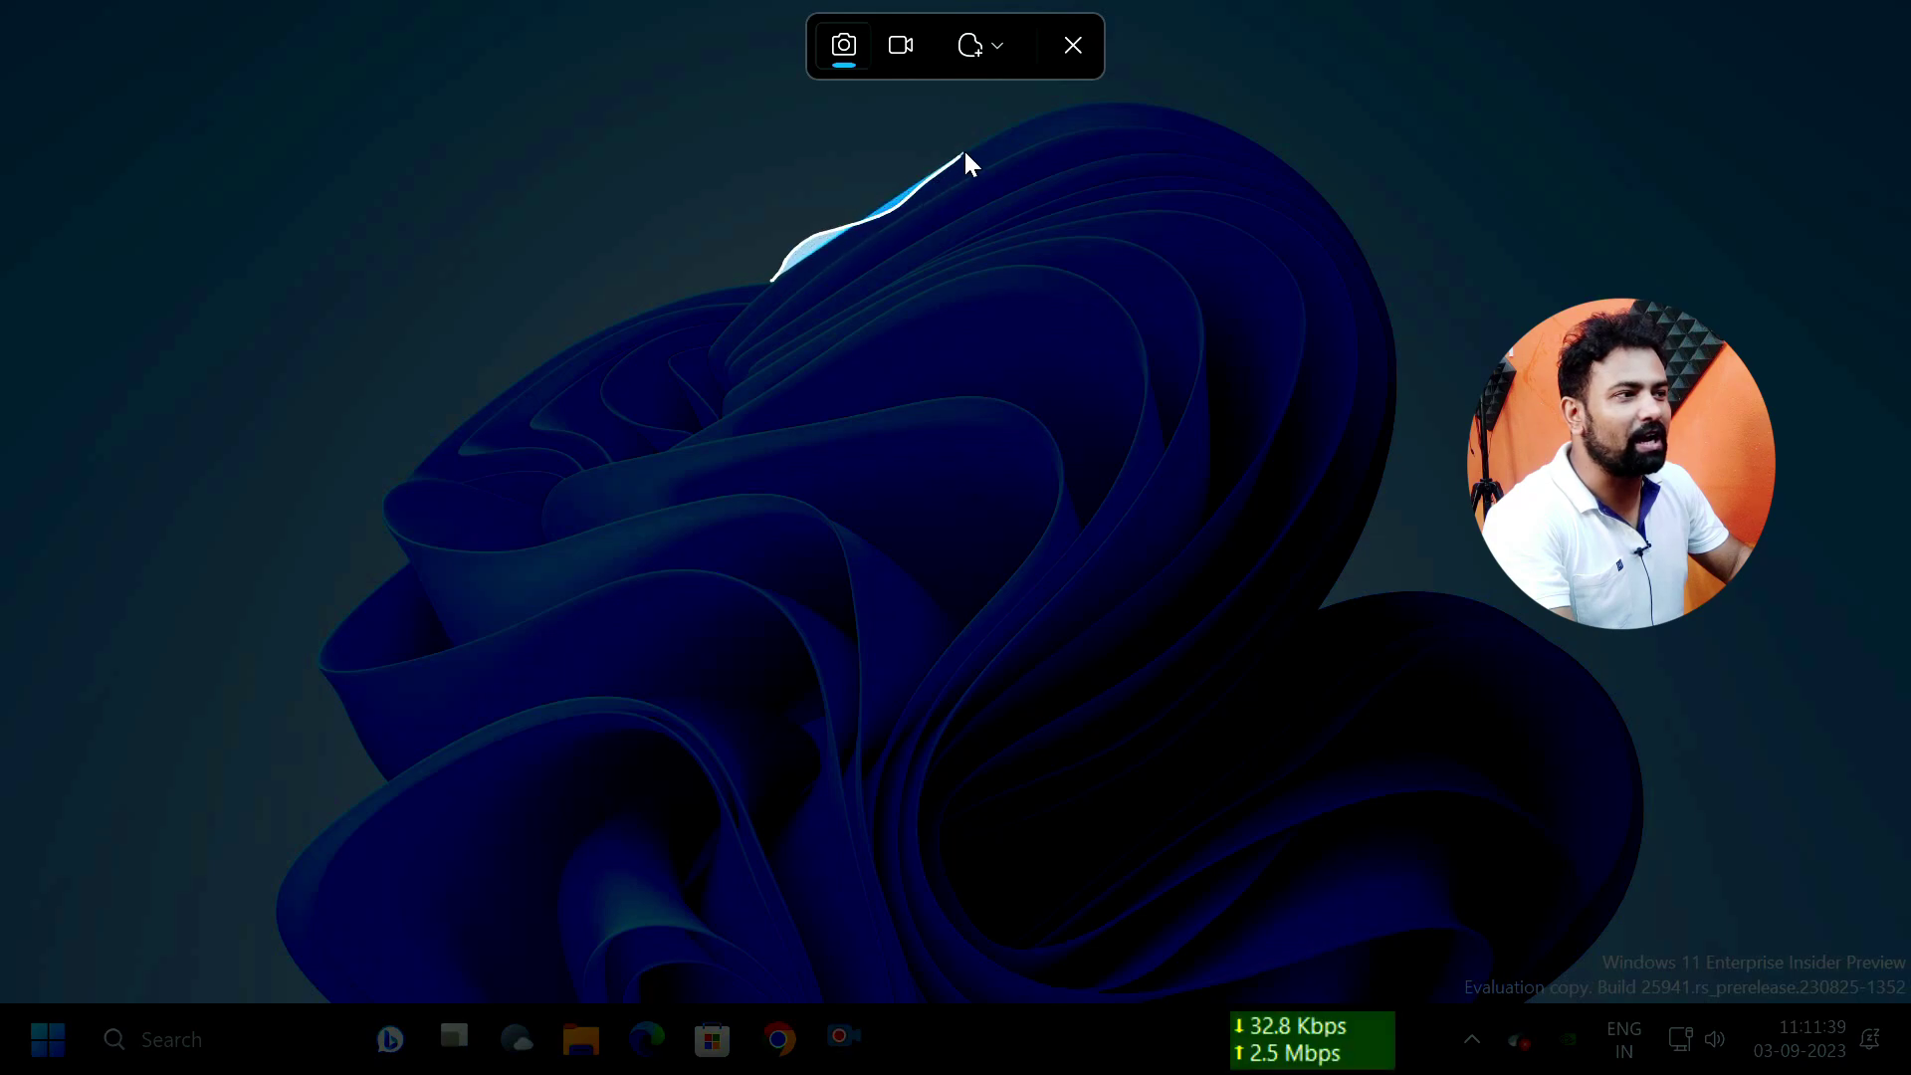
pyautogui.moveTo(1088, 112)
pyautogui.mouseDown()
pyautogui.moveTo(1241, 146)
pyautogui.moveTo(1374, 279)
pyautogui.moveTo(1407, 450)
pyautogui.moveTo(1352, 601)
pyautogui.moveTo(1603, 659)
pyautogui.moveTo(1652, 860)
pyautogui.moveTo(438, 938)
pyautogui.moveTo(268, 904)
pyautogui.moveTo(370, 792)
pyautogui.moveTo(322, 647)
pyautogui.mouseUp()
pyautogui.moveTo(390, 588)
pyautogui.mouseDown()
pyautogui.moveTo(426, 454)
pyautogui.moveTo(635, 334)
pyautogui.mouseUp()
pyautogui.moveTo(759, 279); pyautogui.dragTo(778, 278)
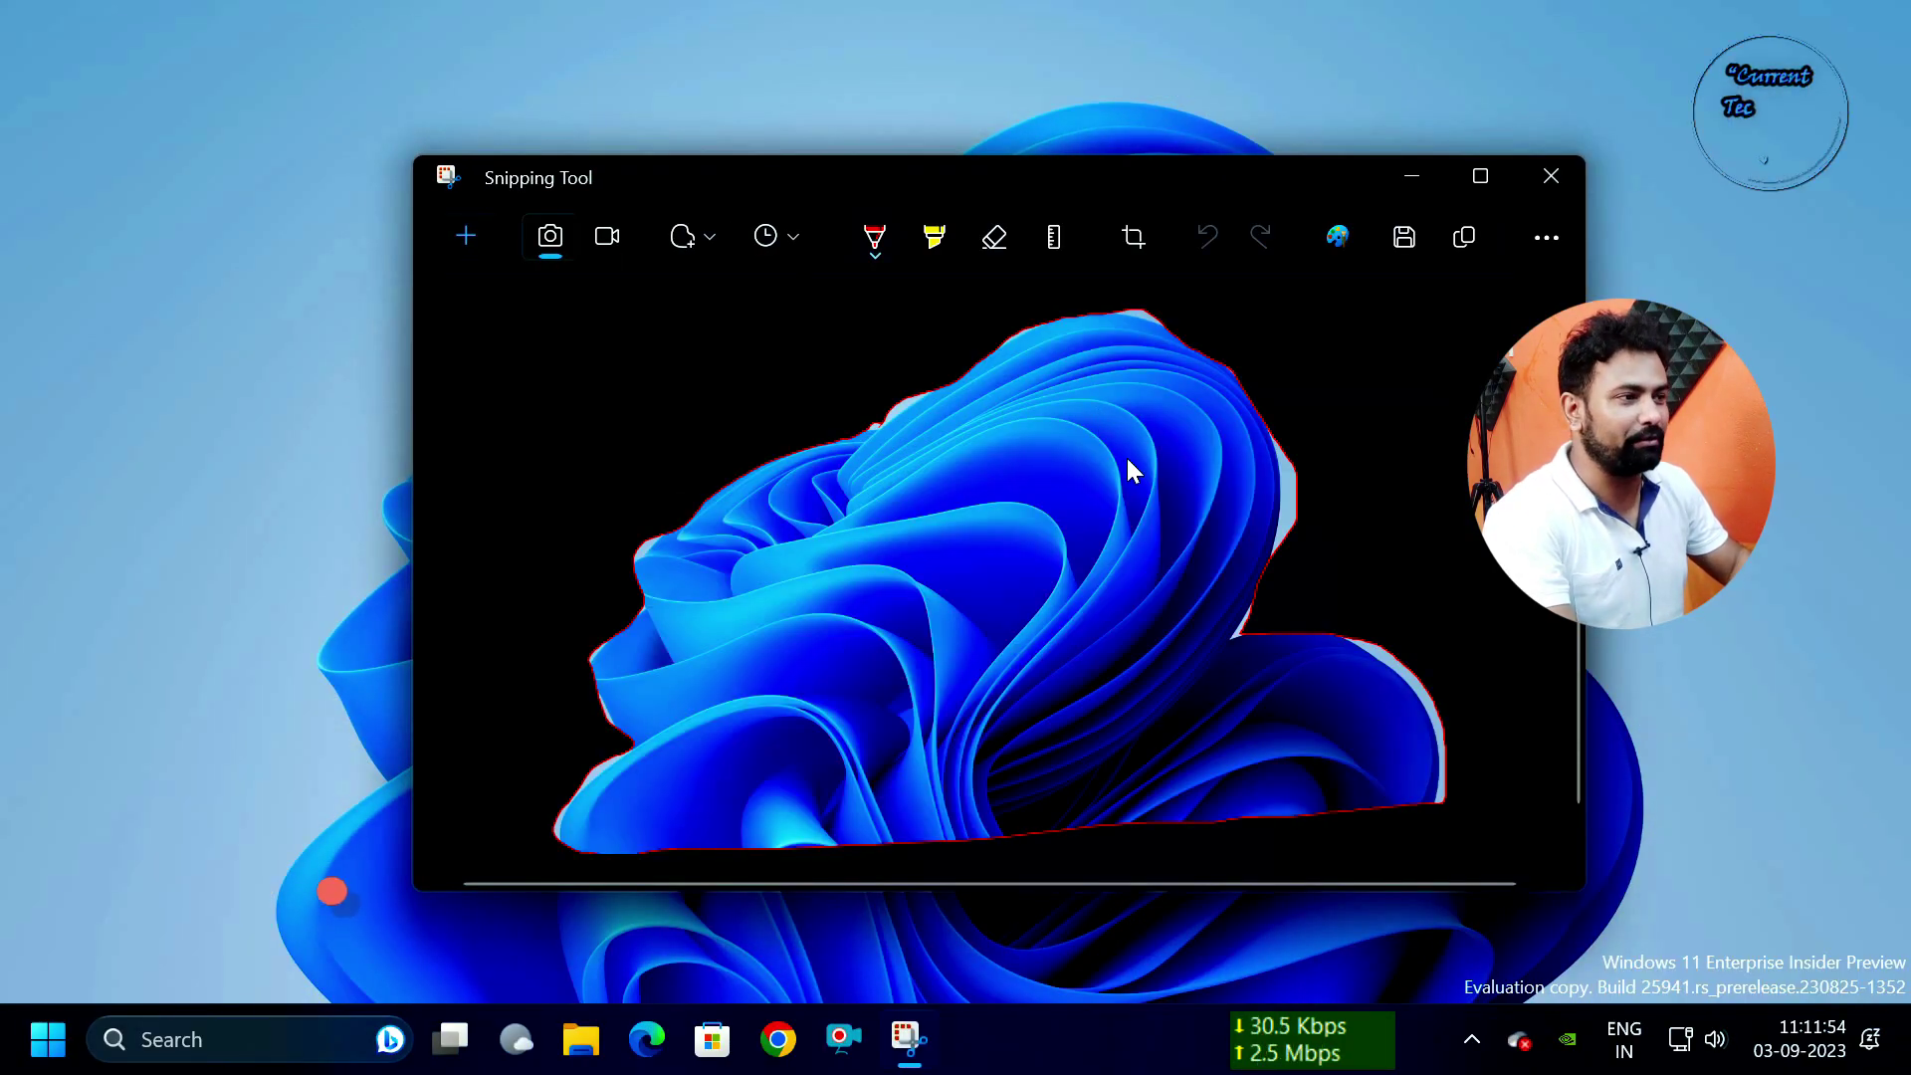
pyautogui.click(1406, 237)
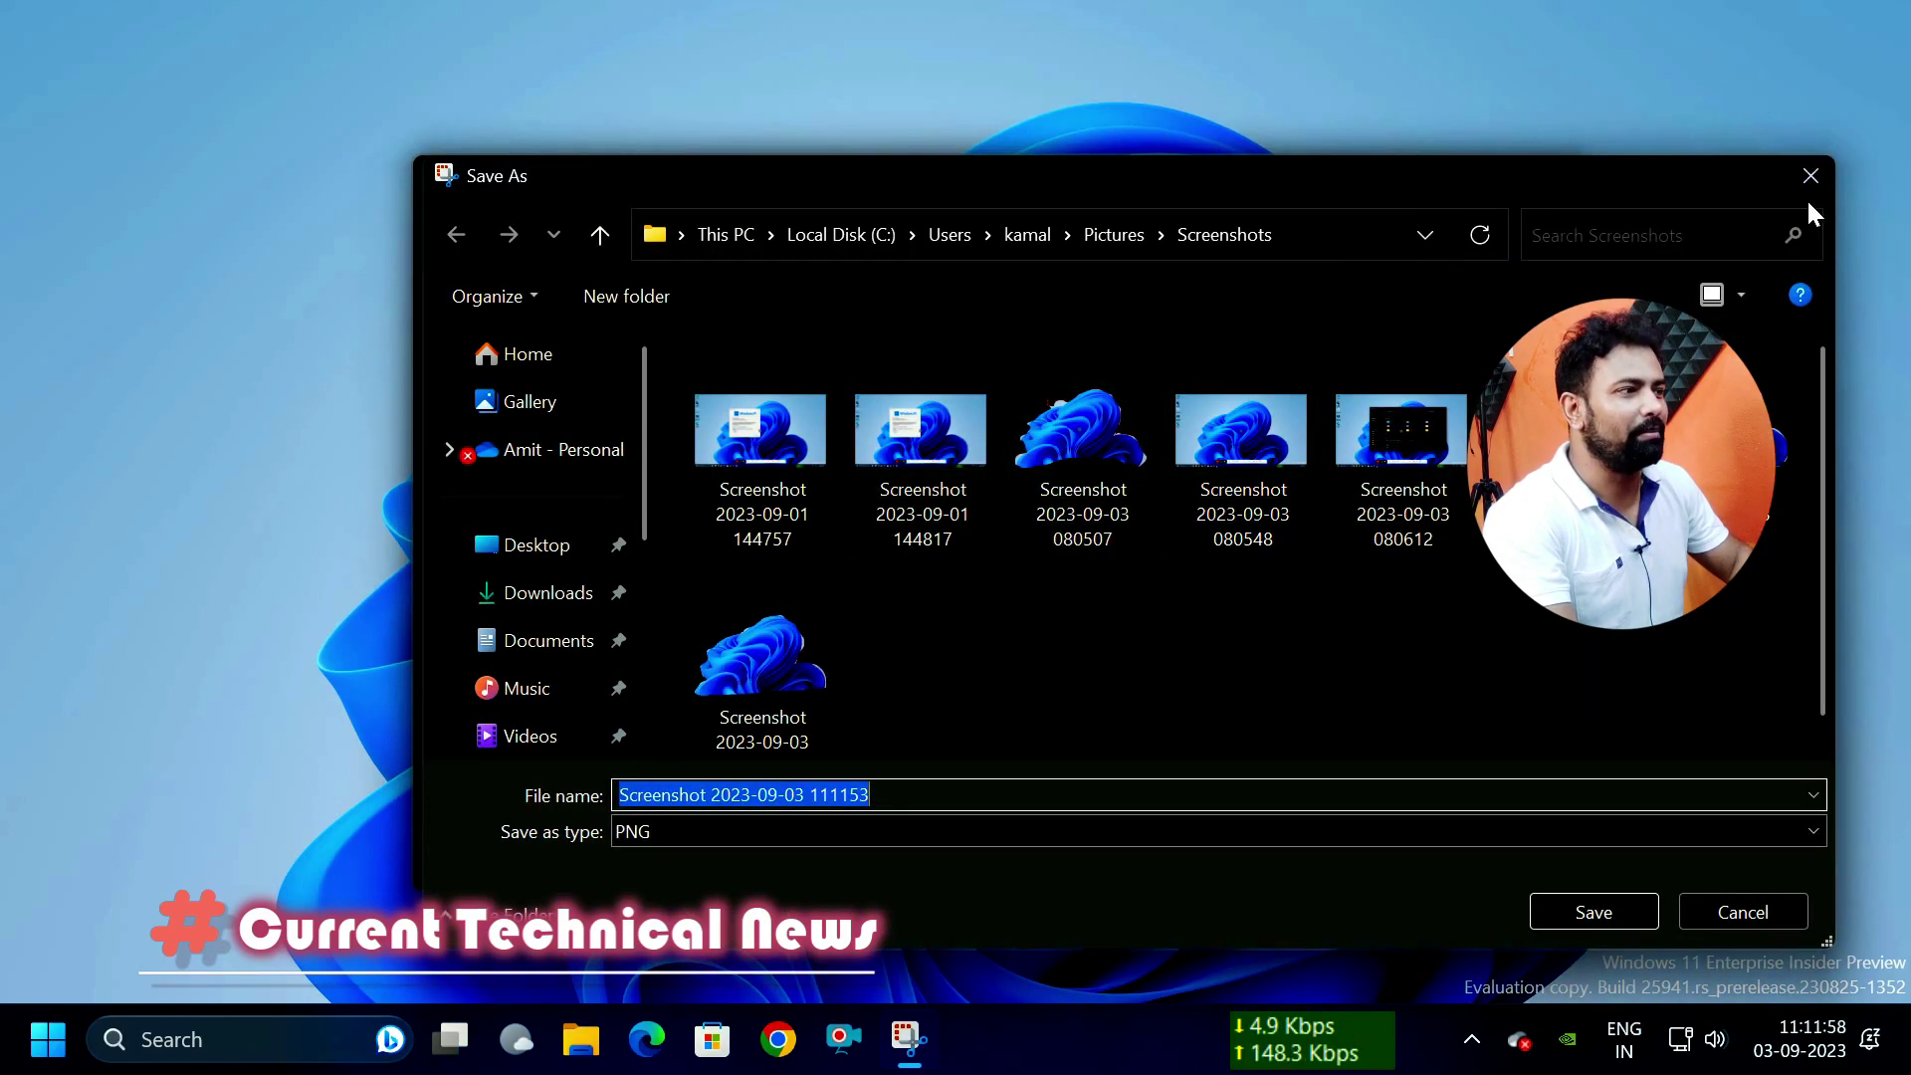
pyautogui.click(1810, 175)
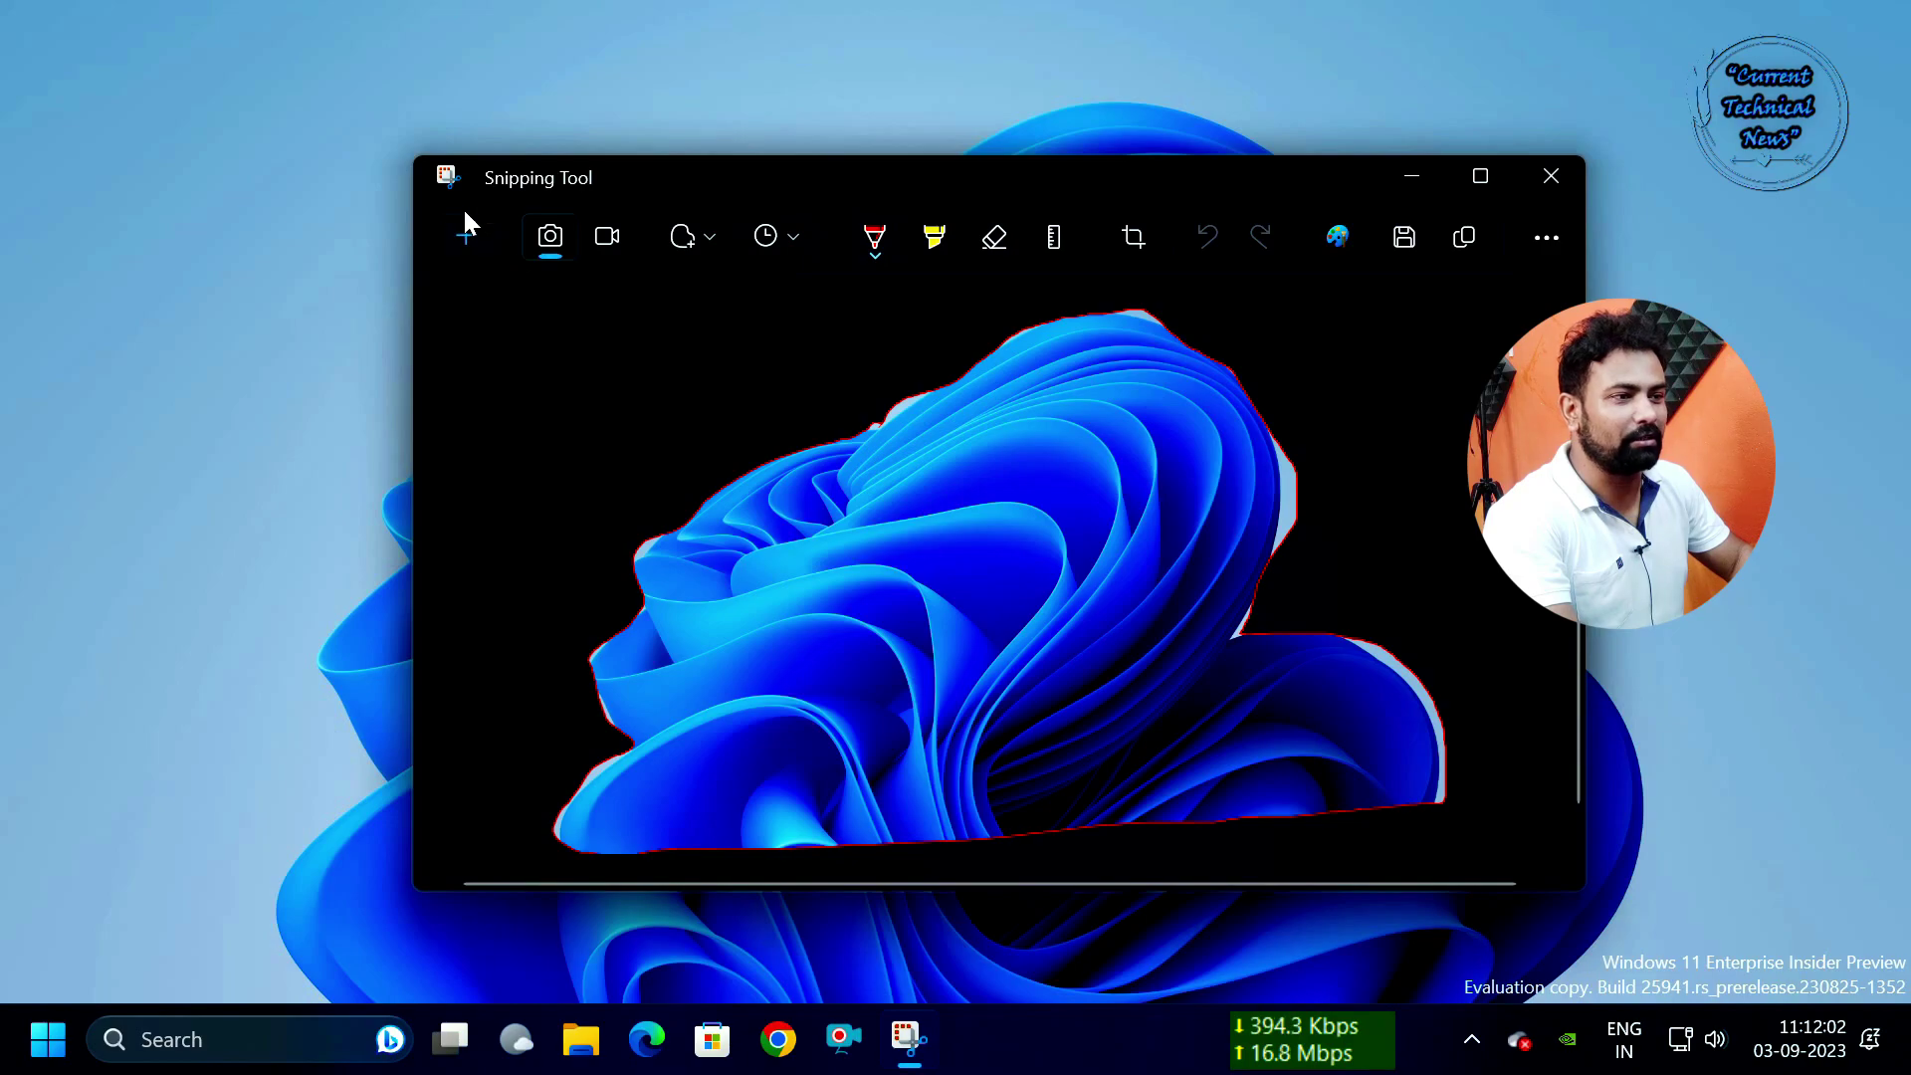
# Clear the captured snip from the Snipping Tool and switch it to screen recording mode.
pyautogui.click(470, 239)
pyautogui.moveTo(808, 79); pyautogui.dragTo(976, 318)
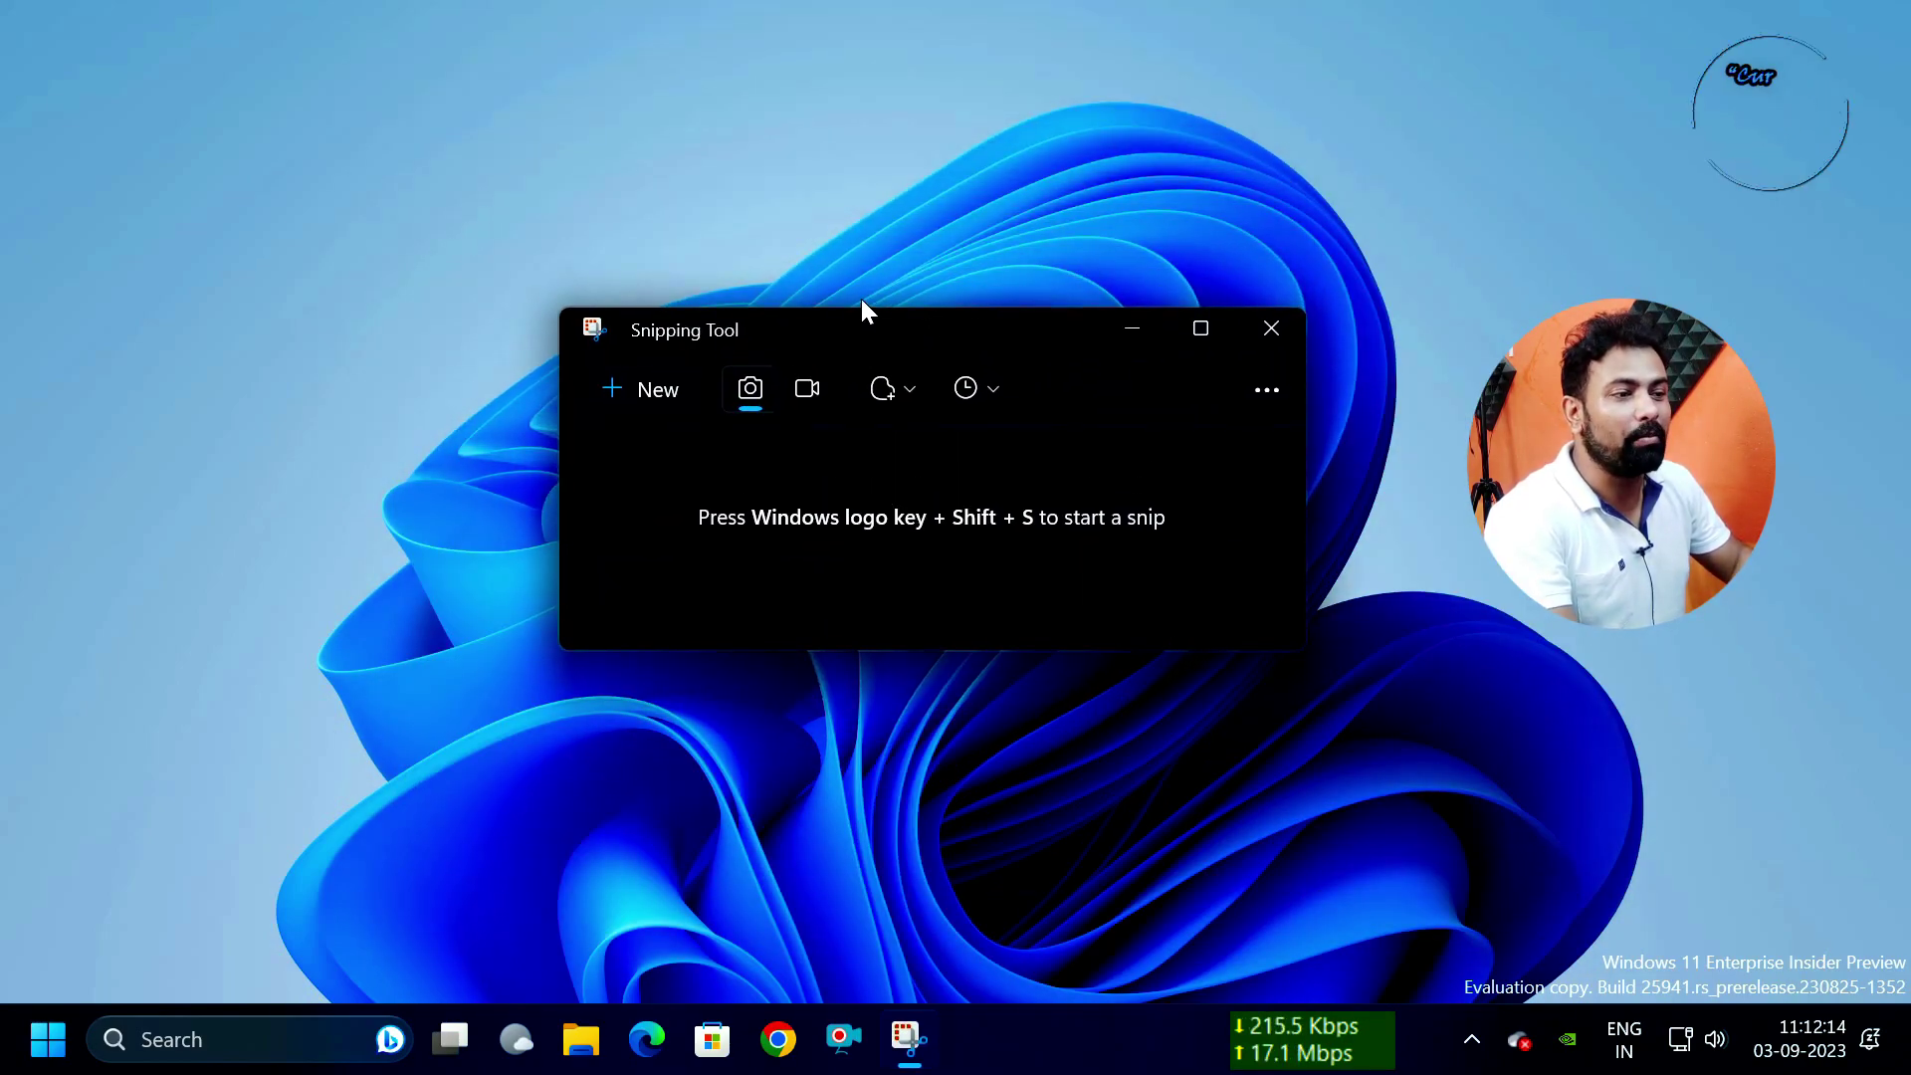
pyautogui.click(804, 390)
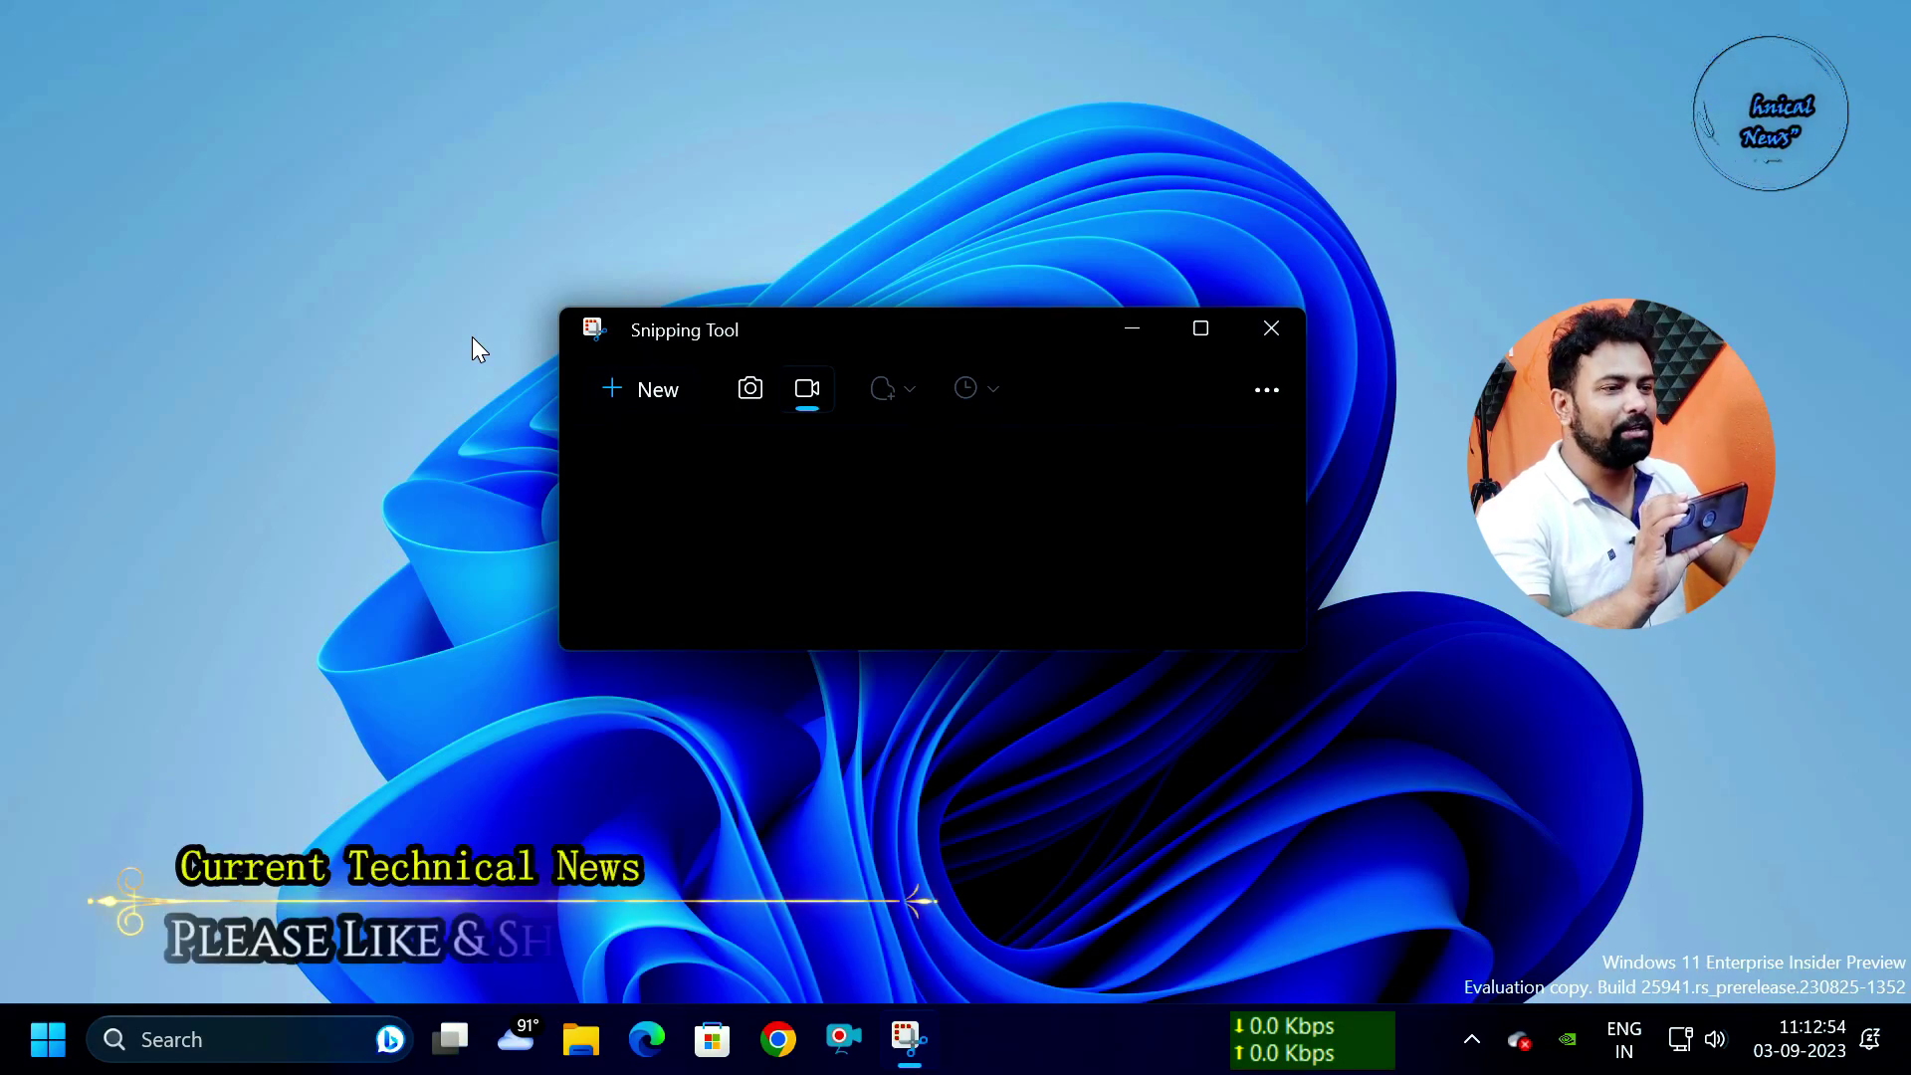
# Make a screen recording with the recording area extended to cover the entire screen.
pyautogui.click(661, 390)
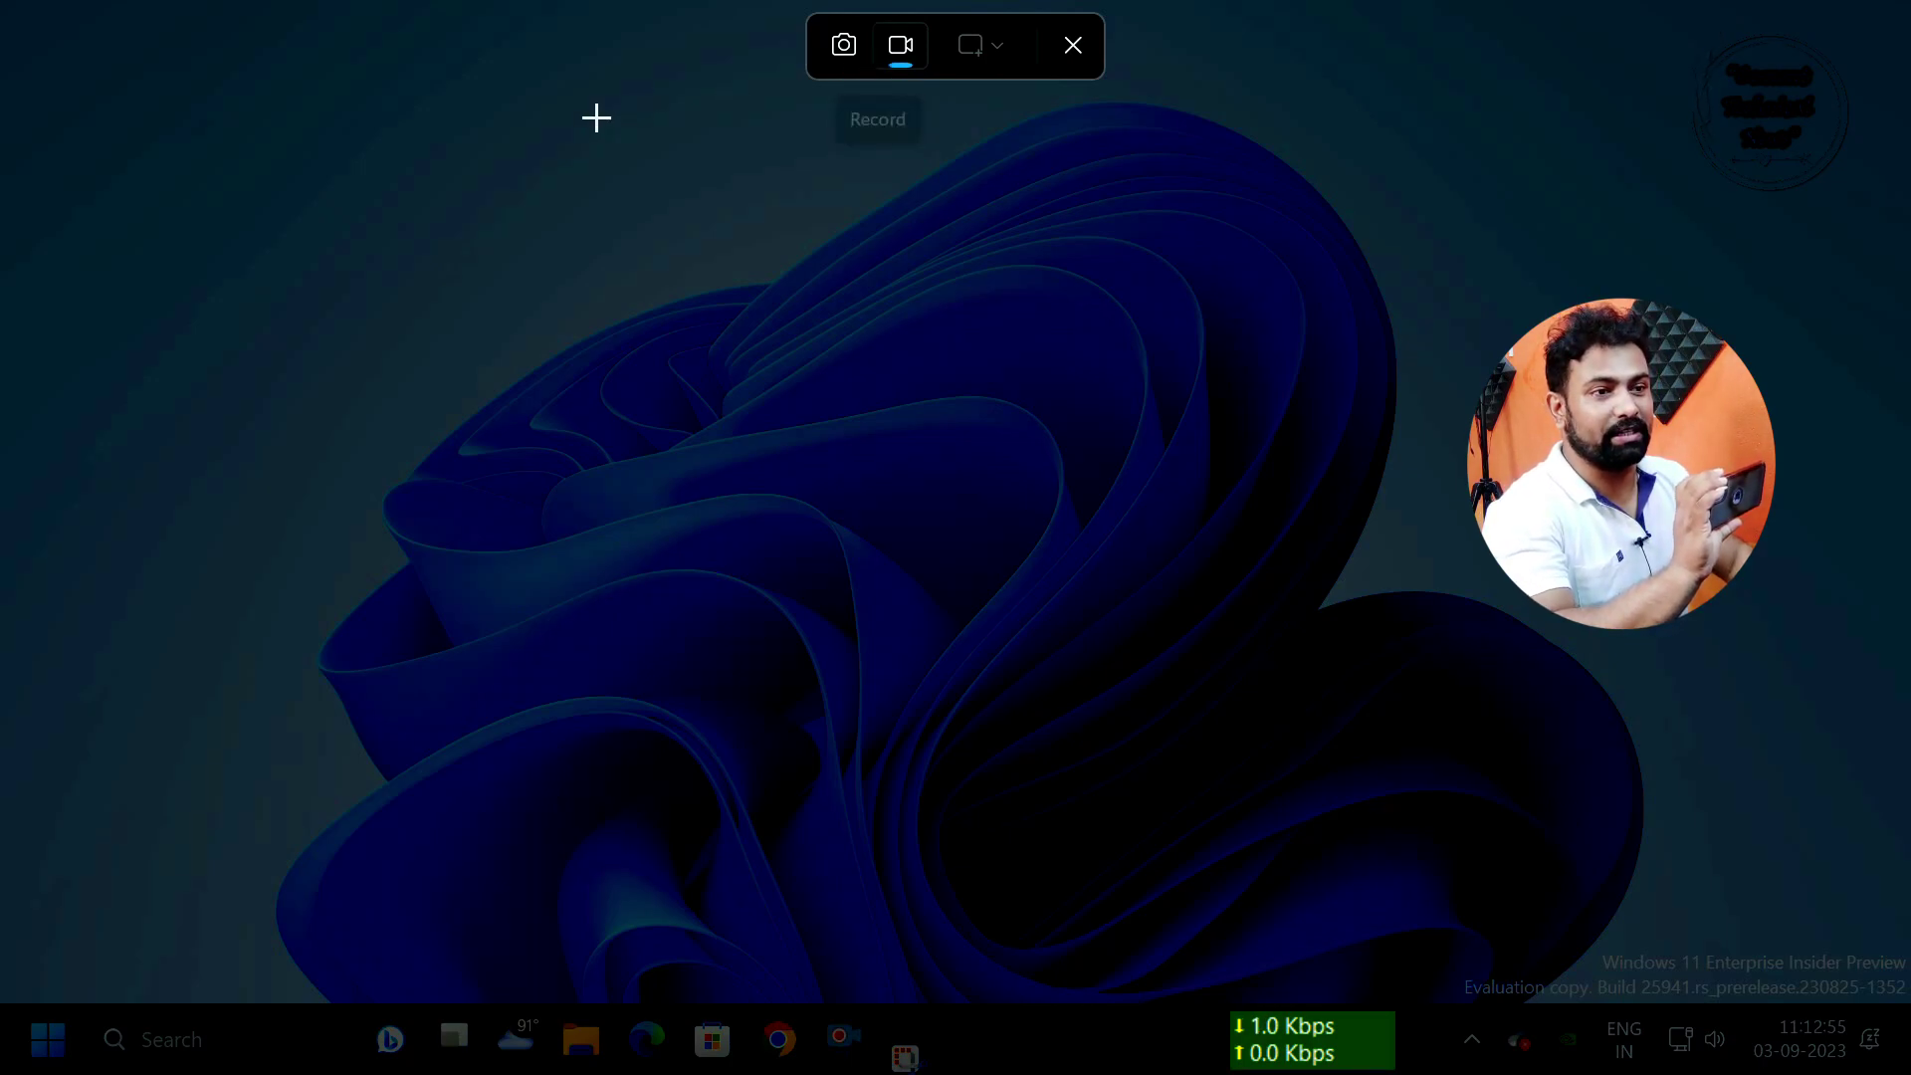
pyautogui.moveTo(292, 103); pyautogui.dragTo(1687, 906)
pyautogui.moveTo(310, 120); pyautogui.dragTo(12, 12)
pyautogui.moveTo(1692, 908); pyautogui.dragTo(1906, 1070)
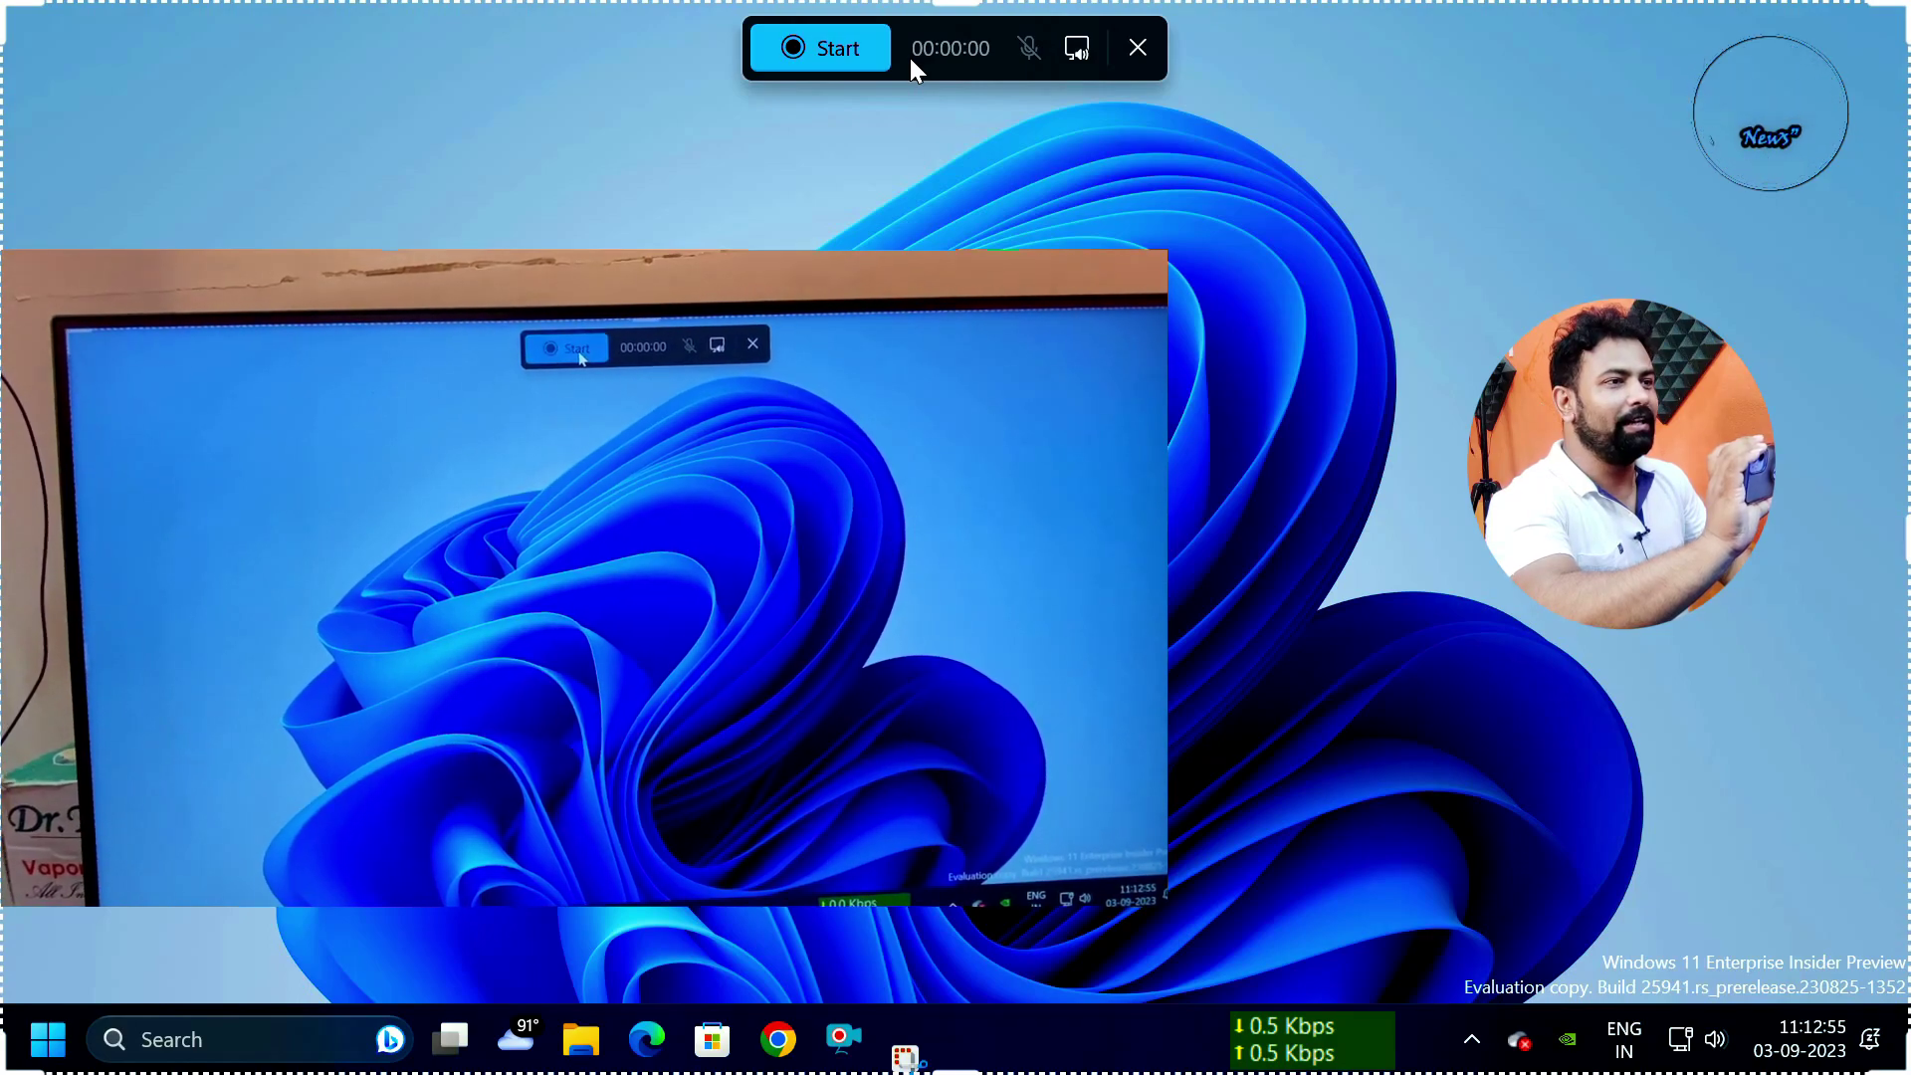
pyautogui.click(868, 50)
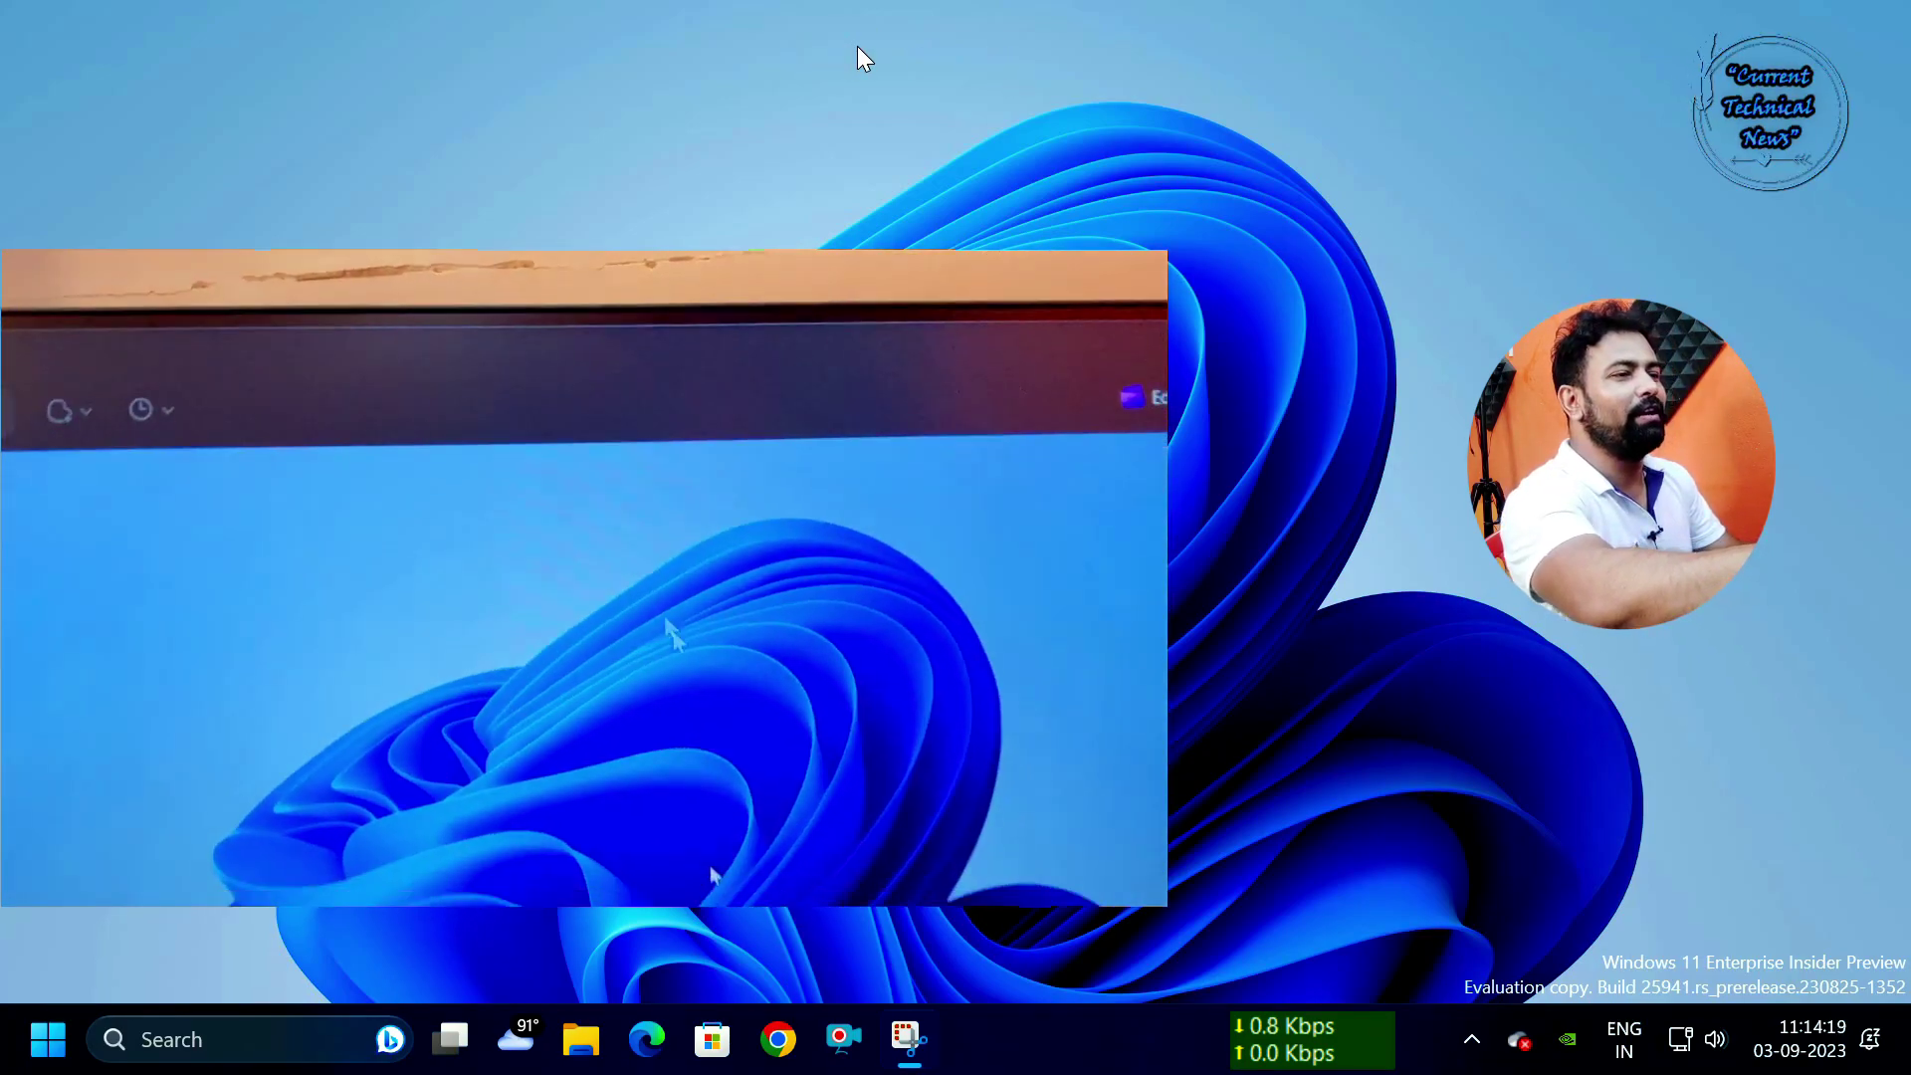
pyautogui.click(857, 46)
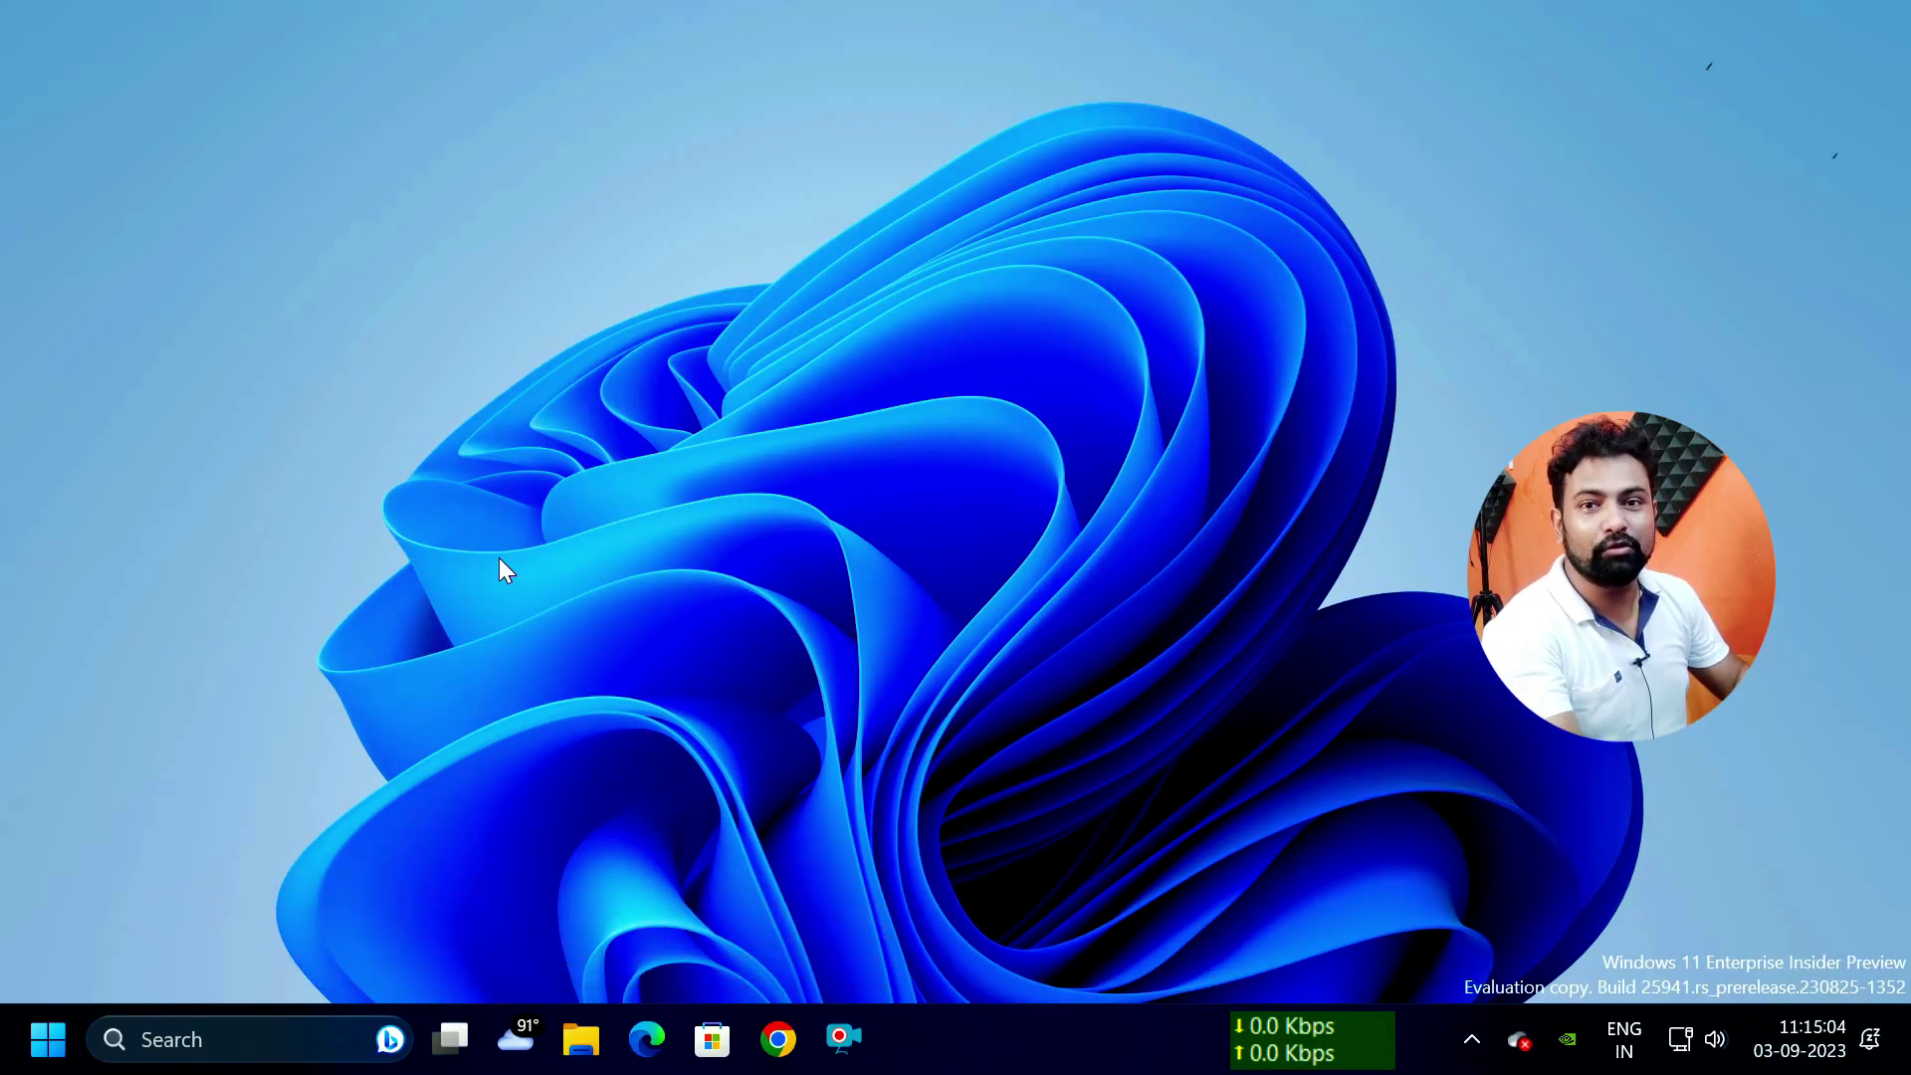
# Find and open Notepad, and reposition its window on the desktop.
pyautogui.click(225, 1038)
pyautogui.write('notepad')
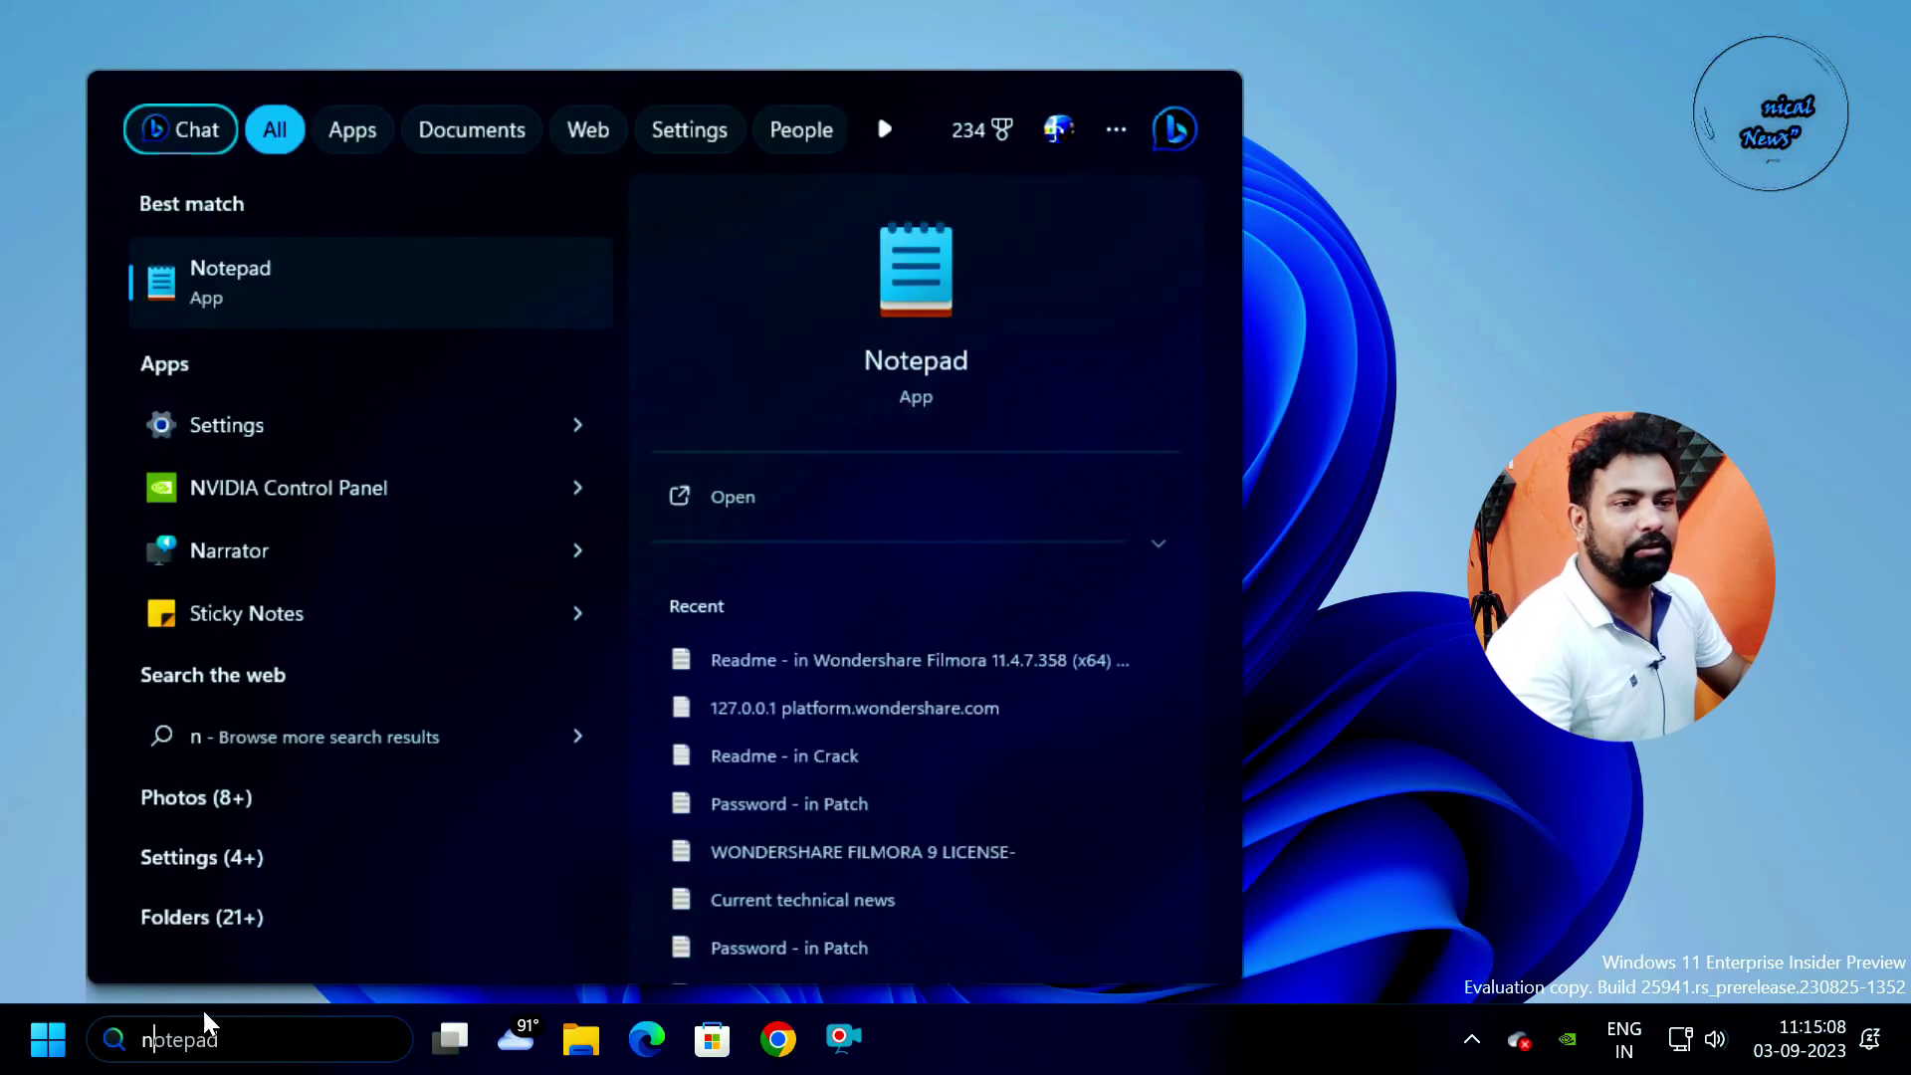
pyautogui.click(237, 277)
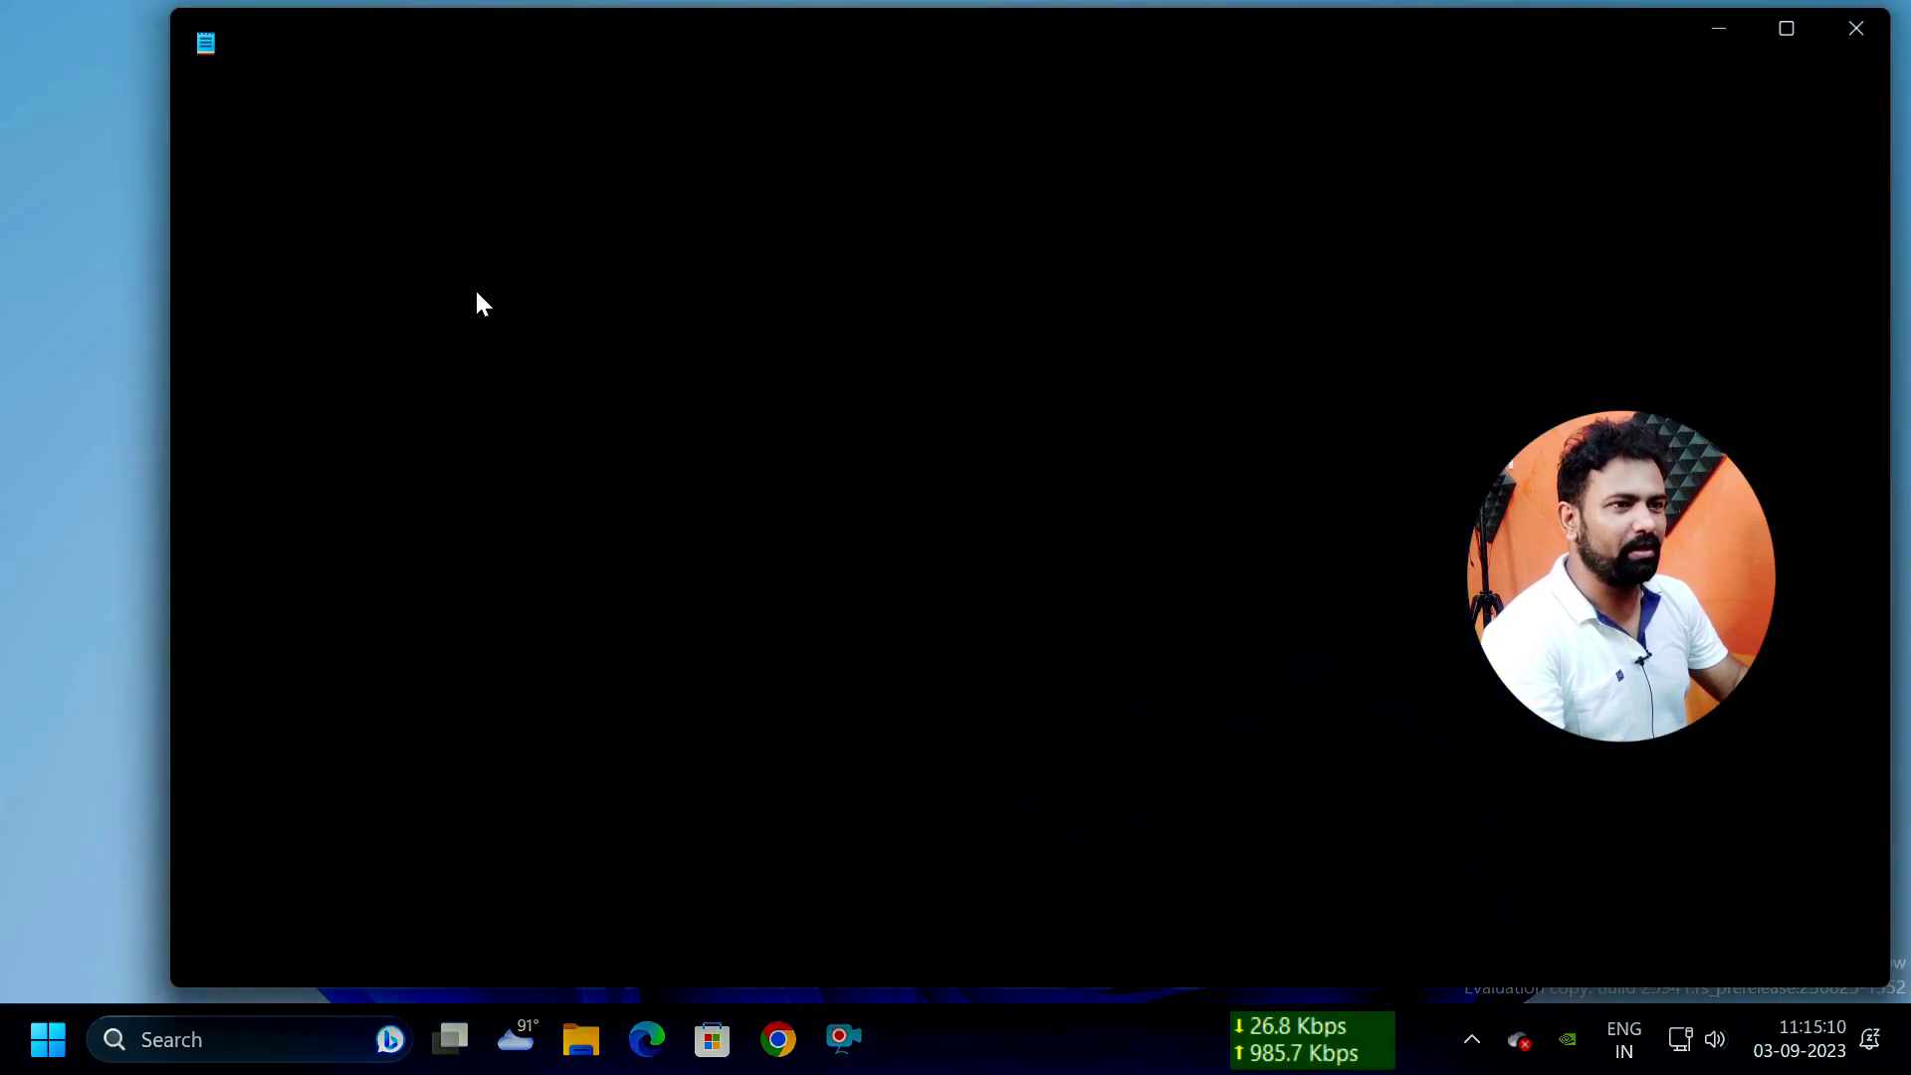
pyautogui.moveTo(782, 48); pyautogui.dragTo(710, 59)
# Examine Notepad's settings, including the app theme choices and the options for opening files, and return to the editor.
pyautogui.click(1797, 110)
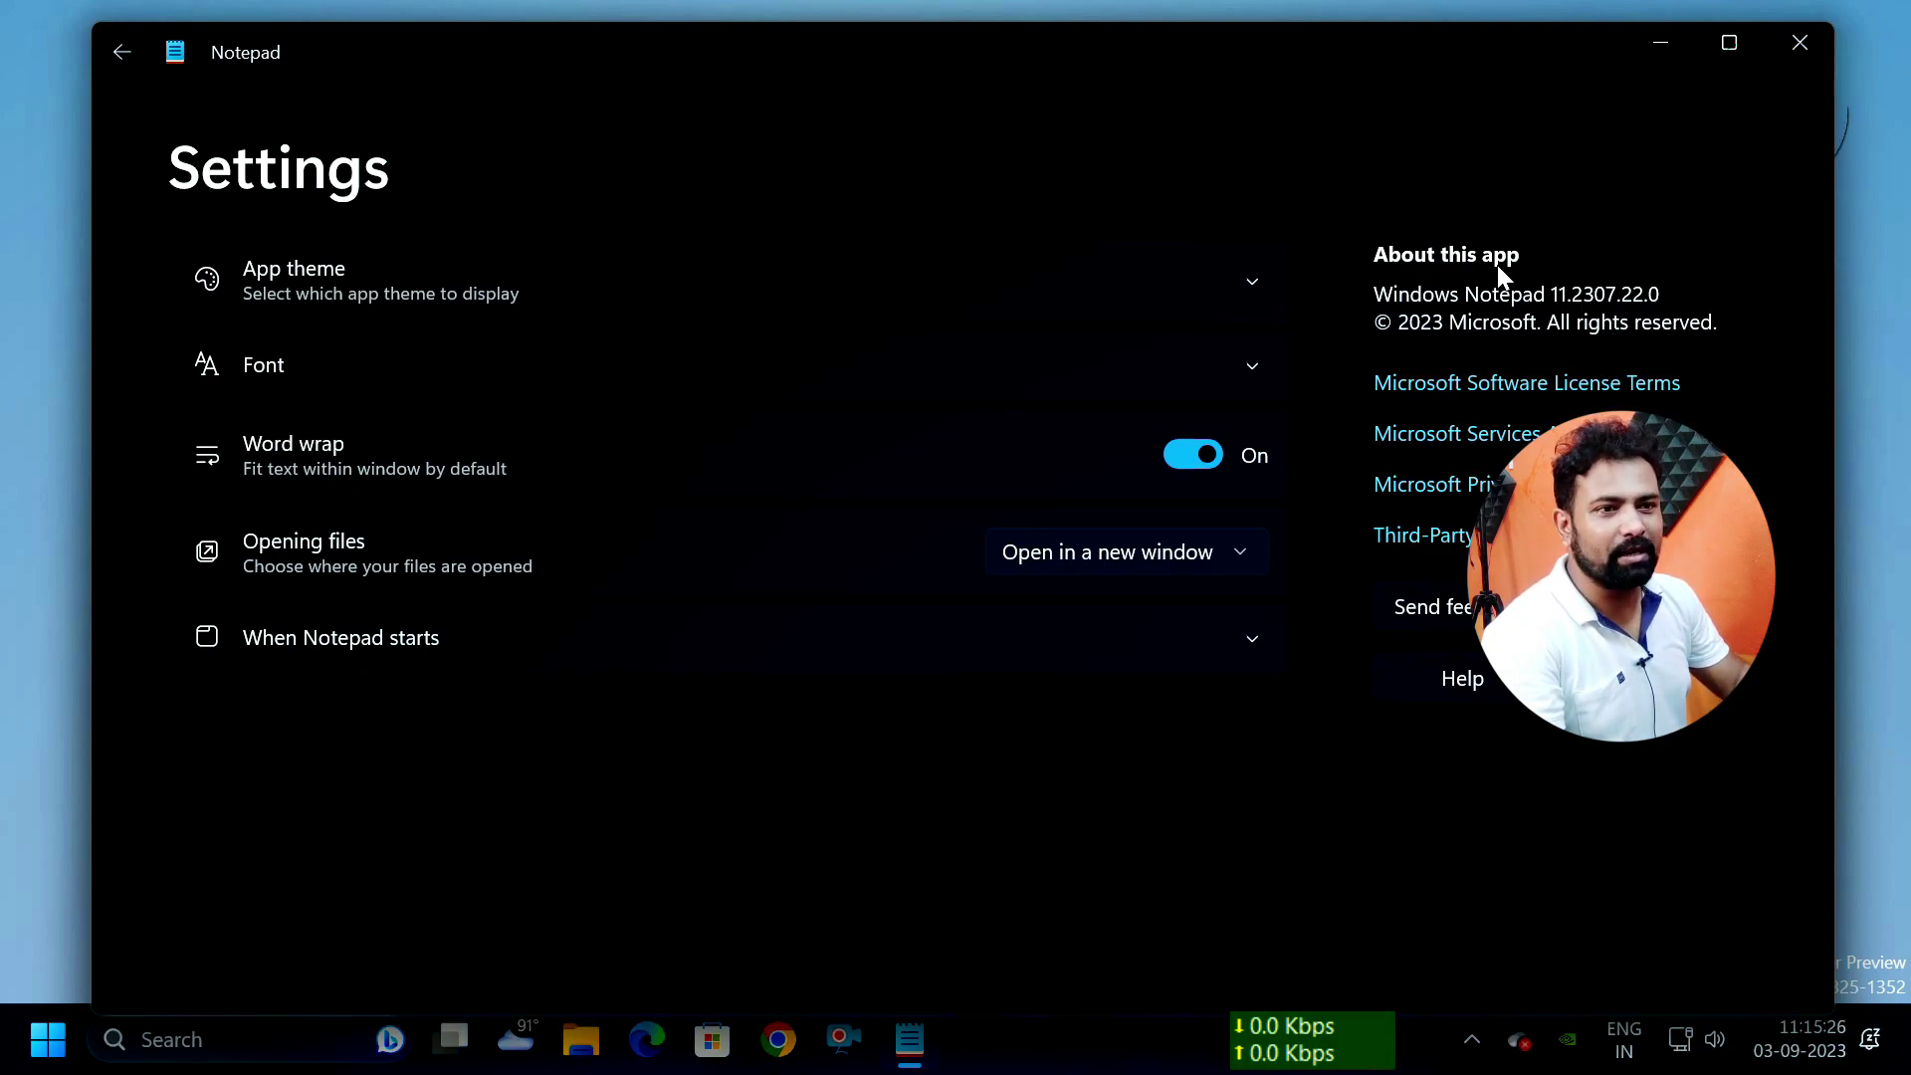
pyautogui.click(123, 53)
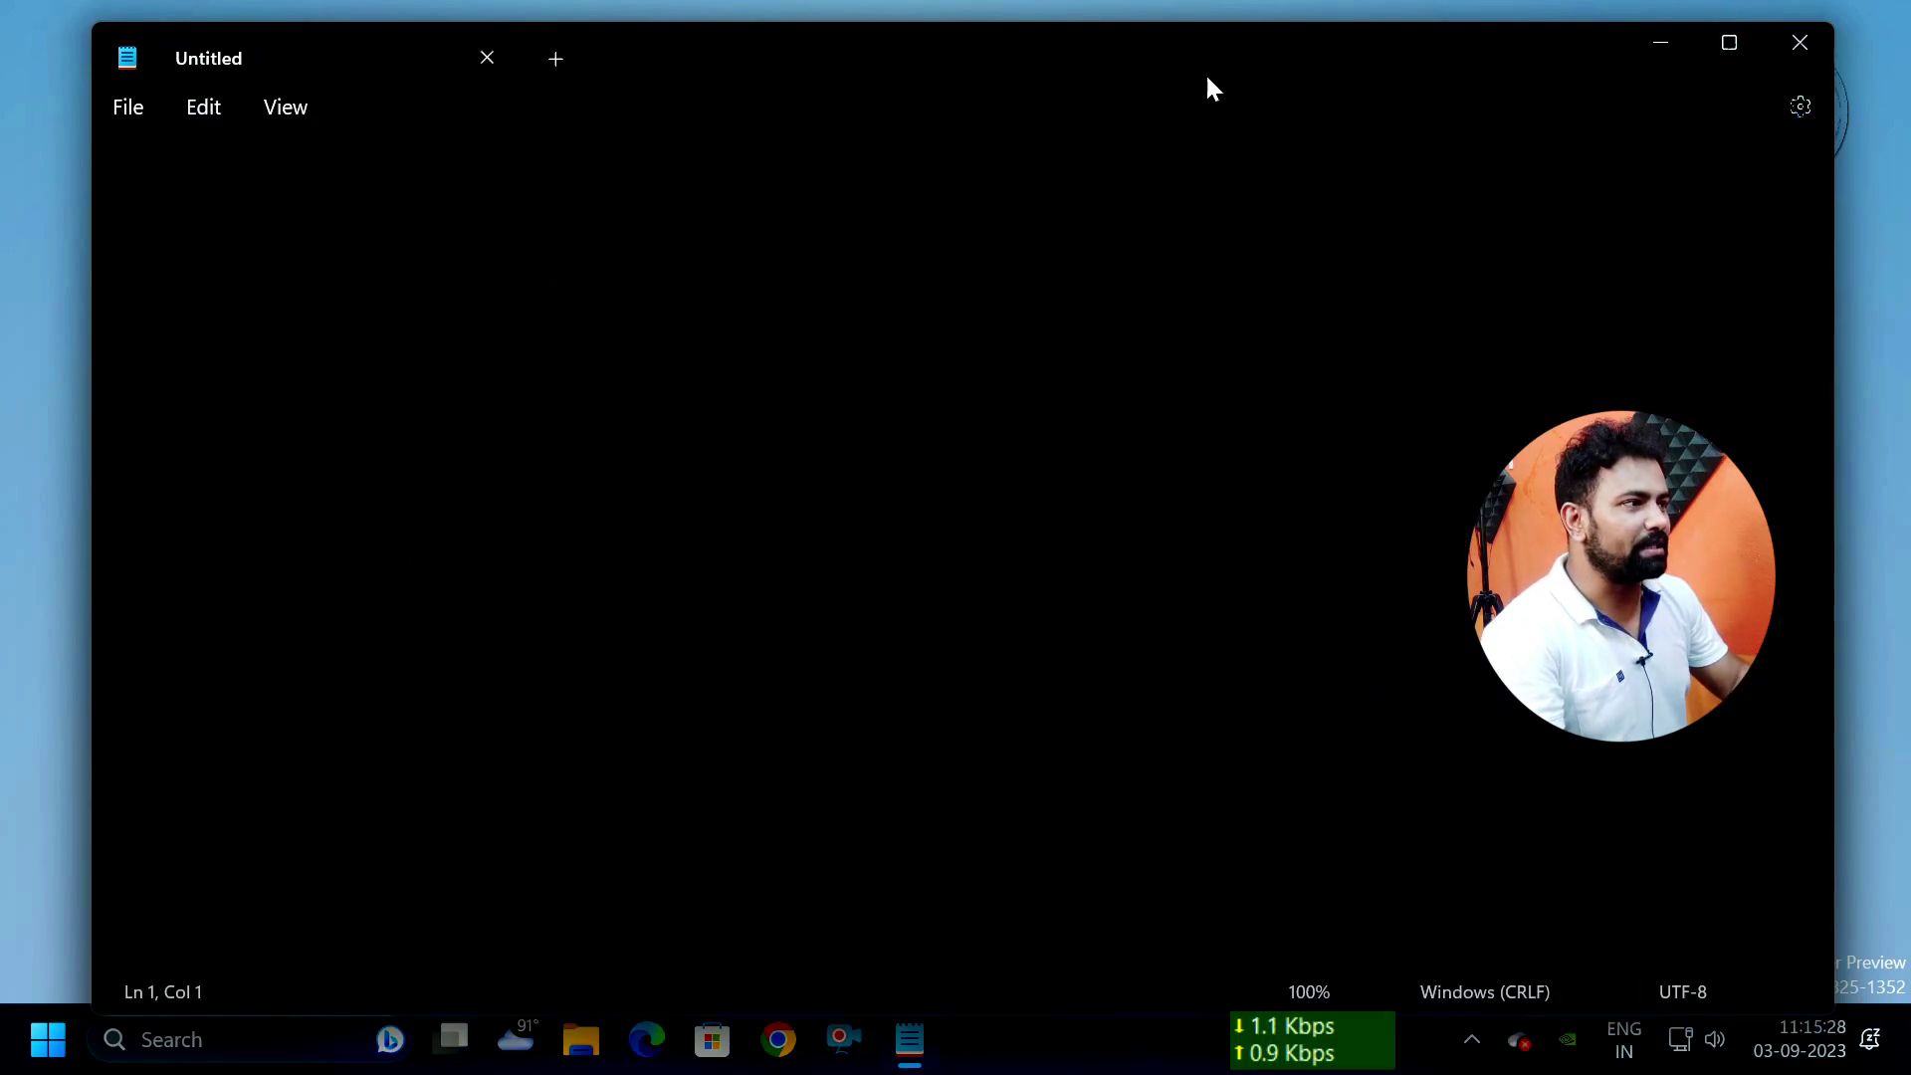
pyautogui.click(1802, 108)
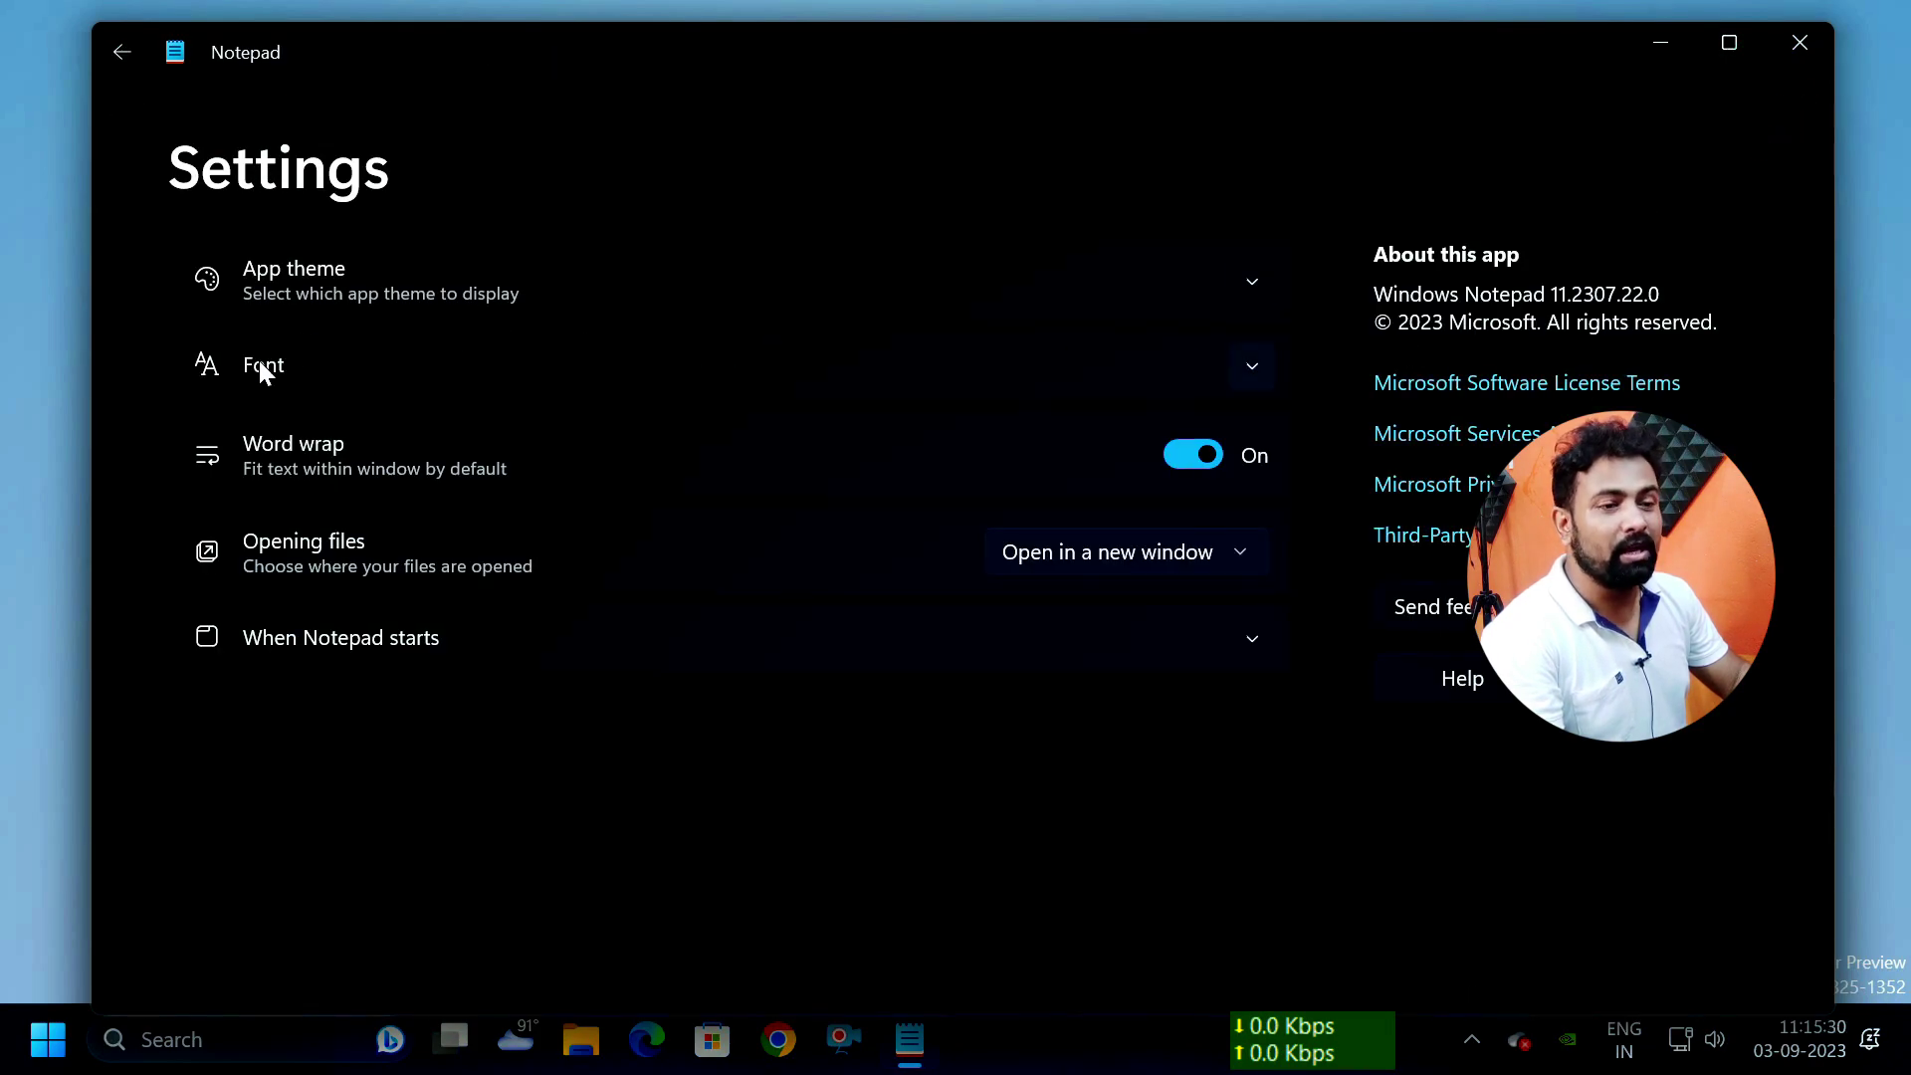
pyautogui.click(304, 283)
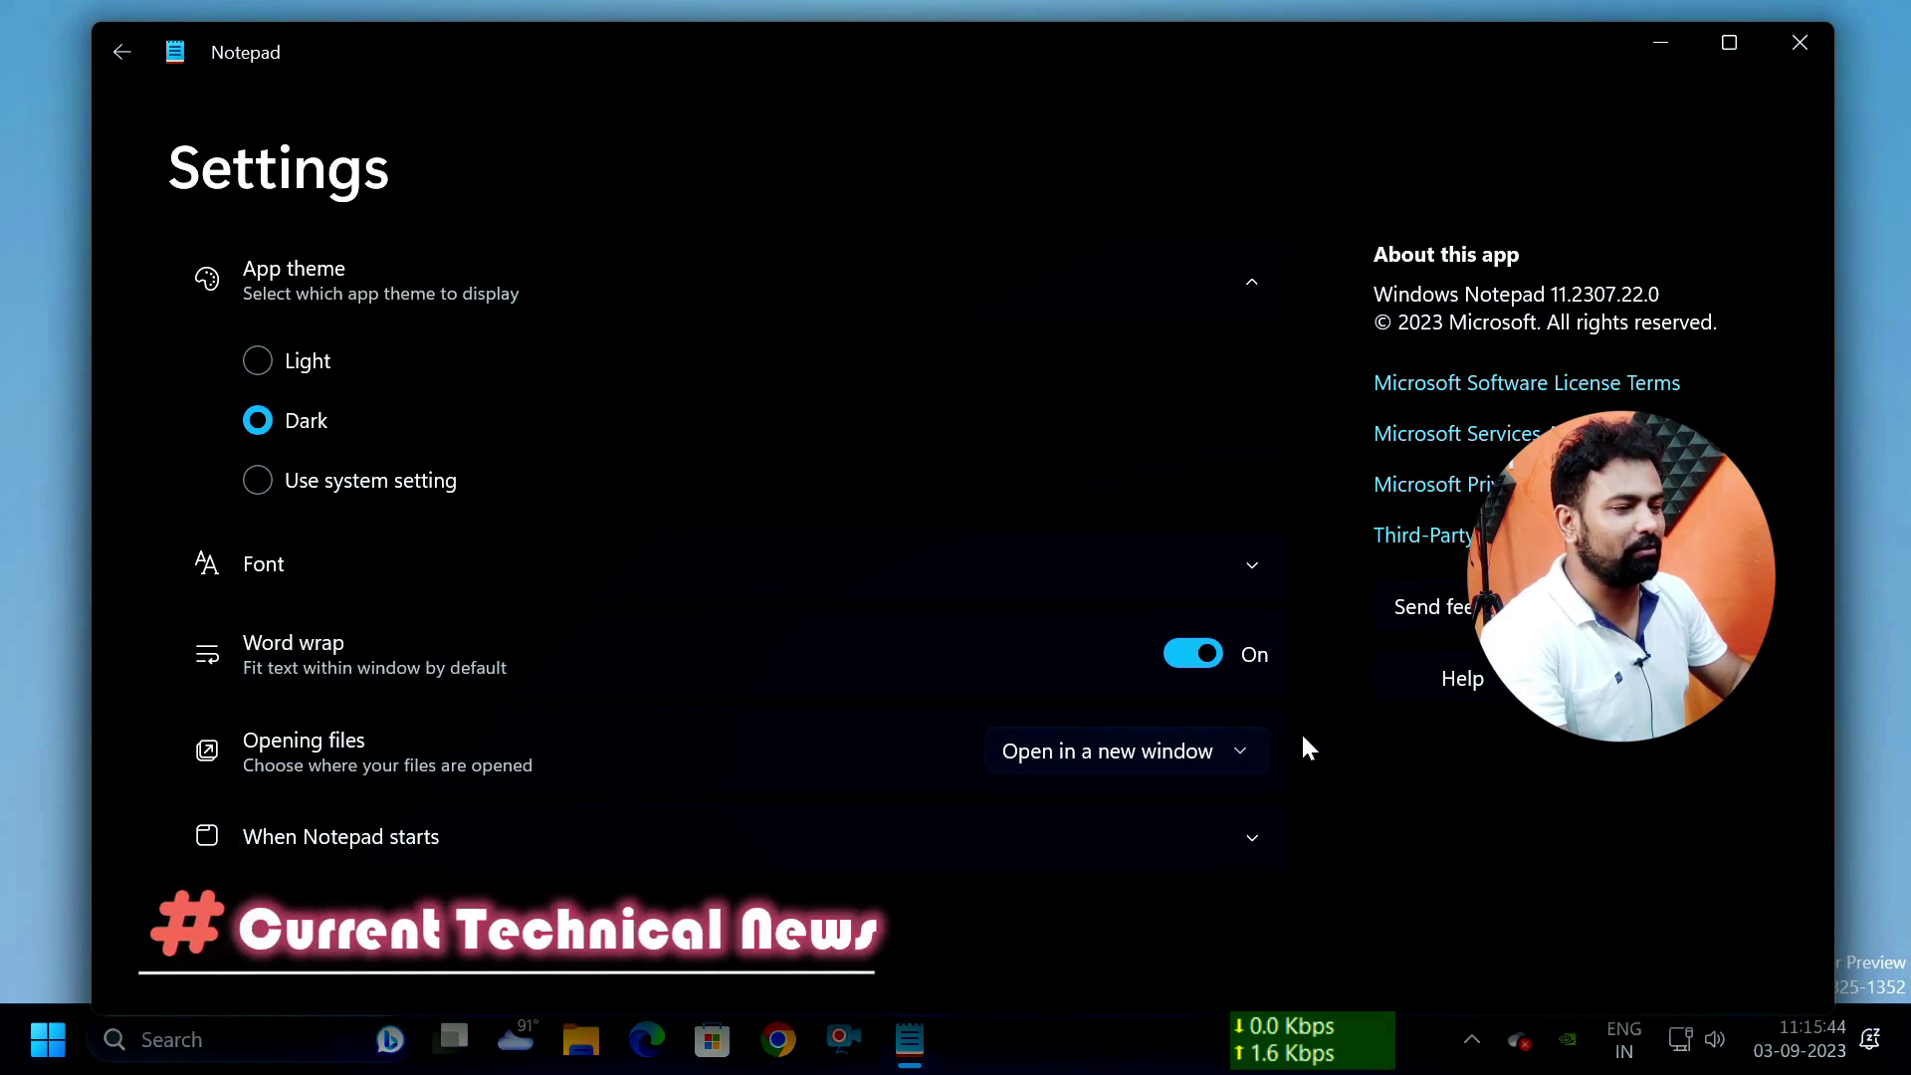
pyautogui.click(1222, 754)
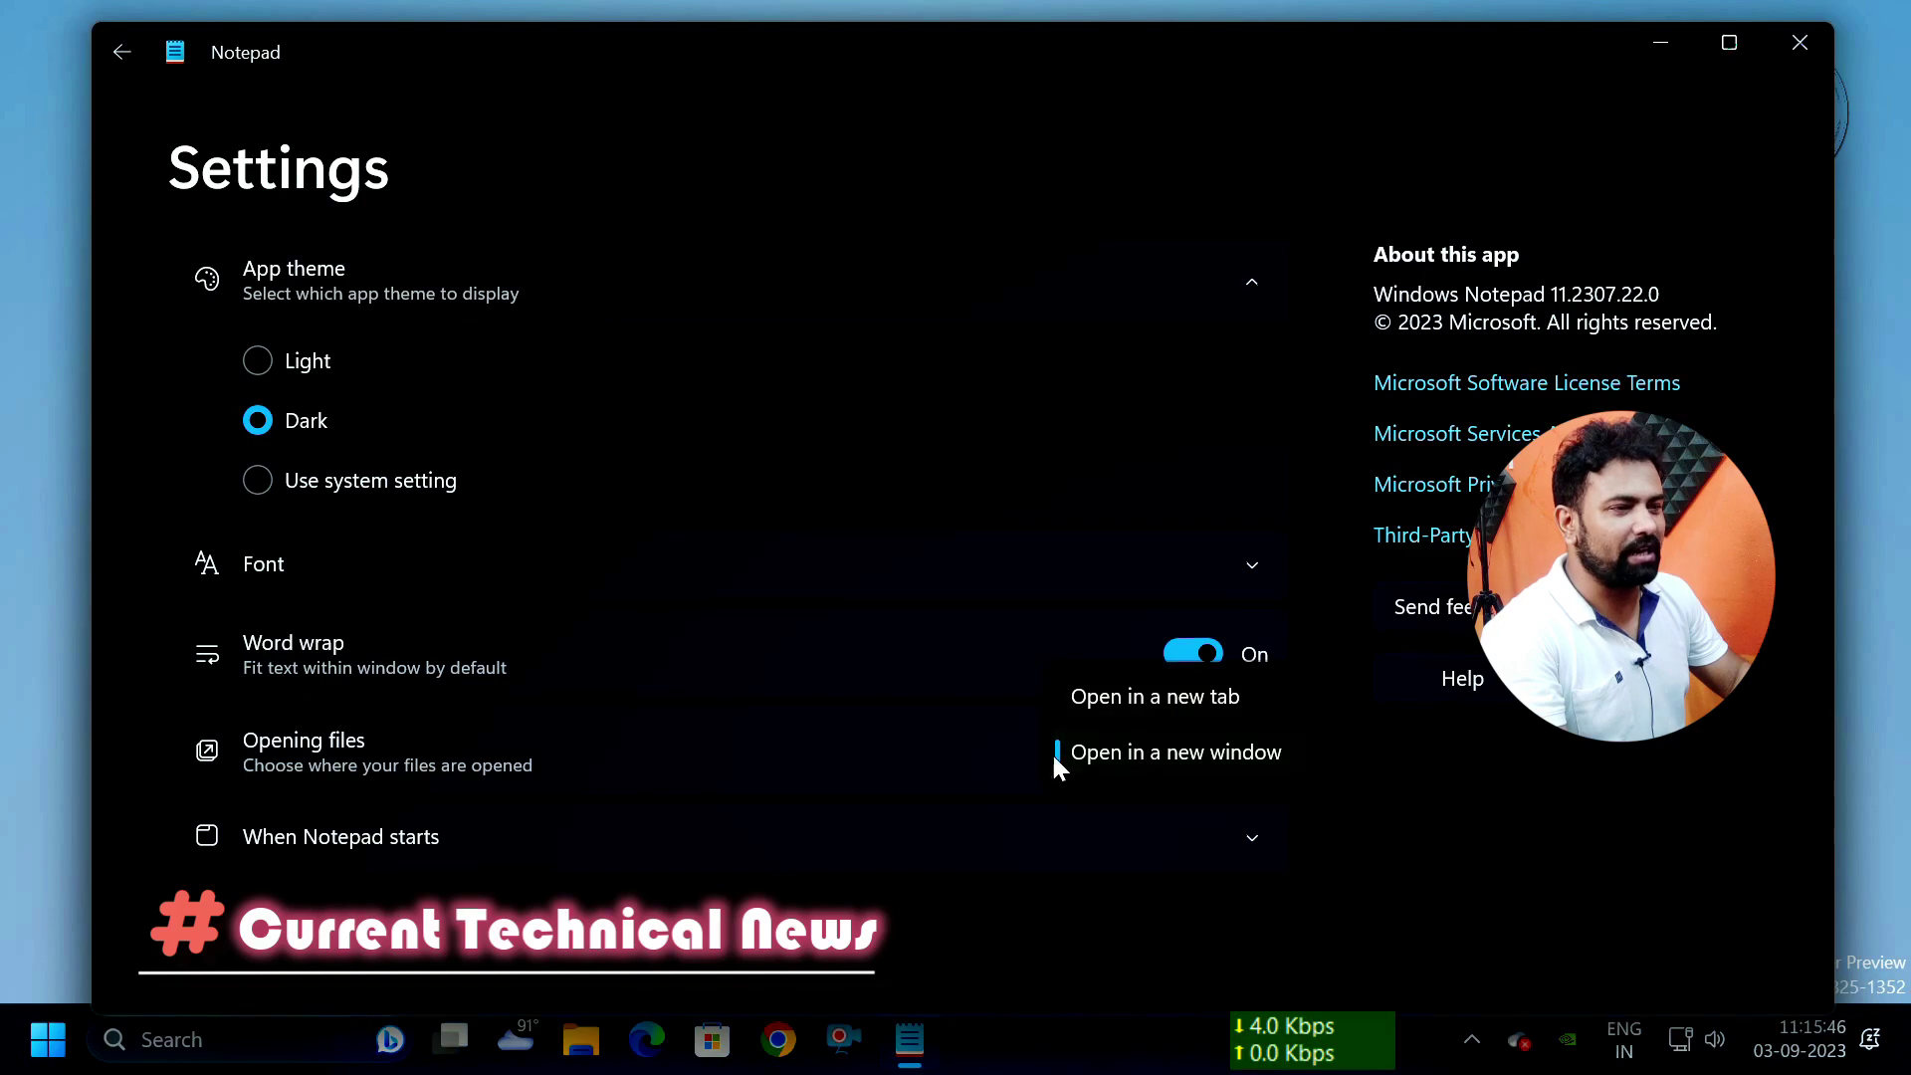
pyautogui.click(117, 58)
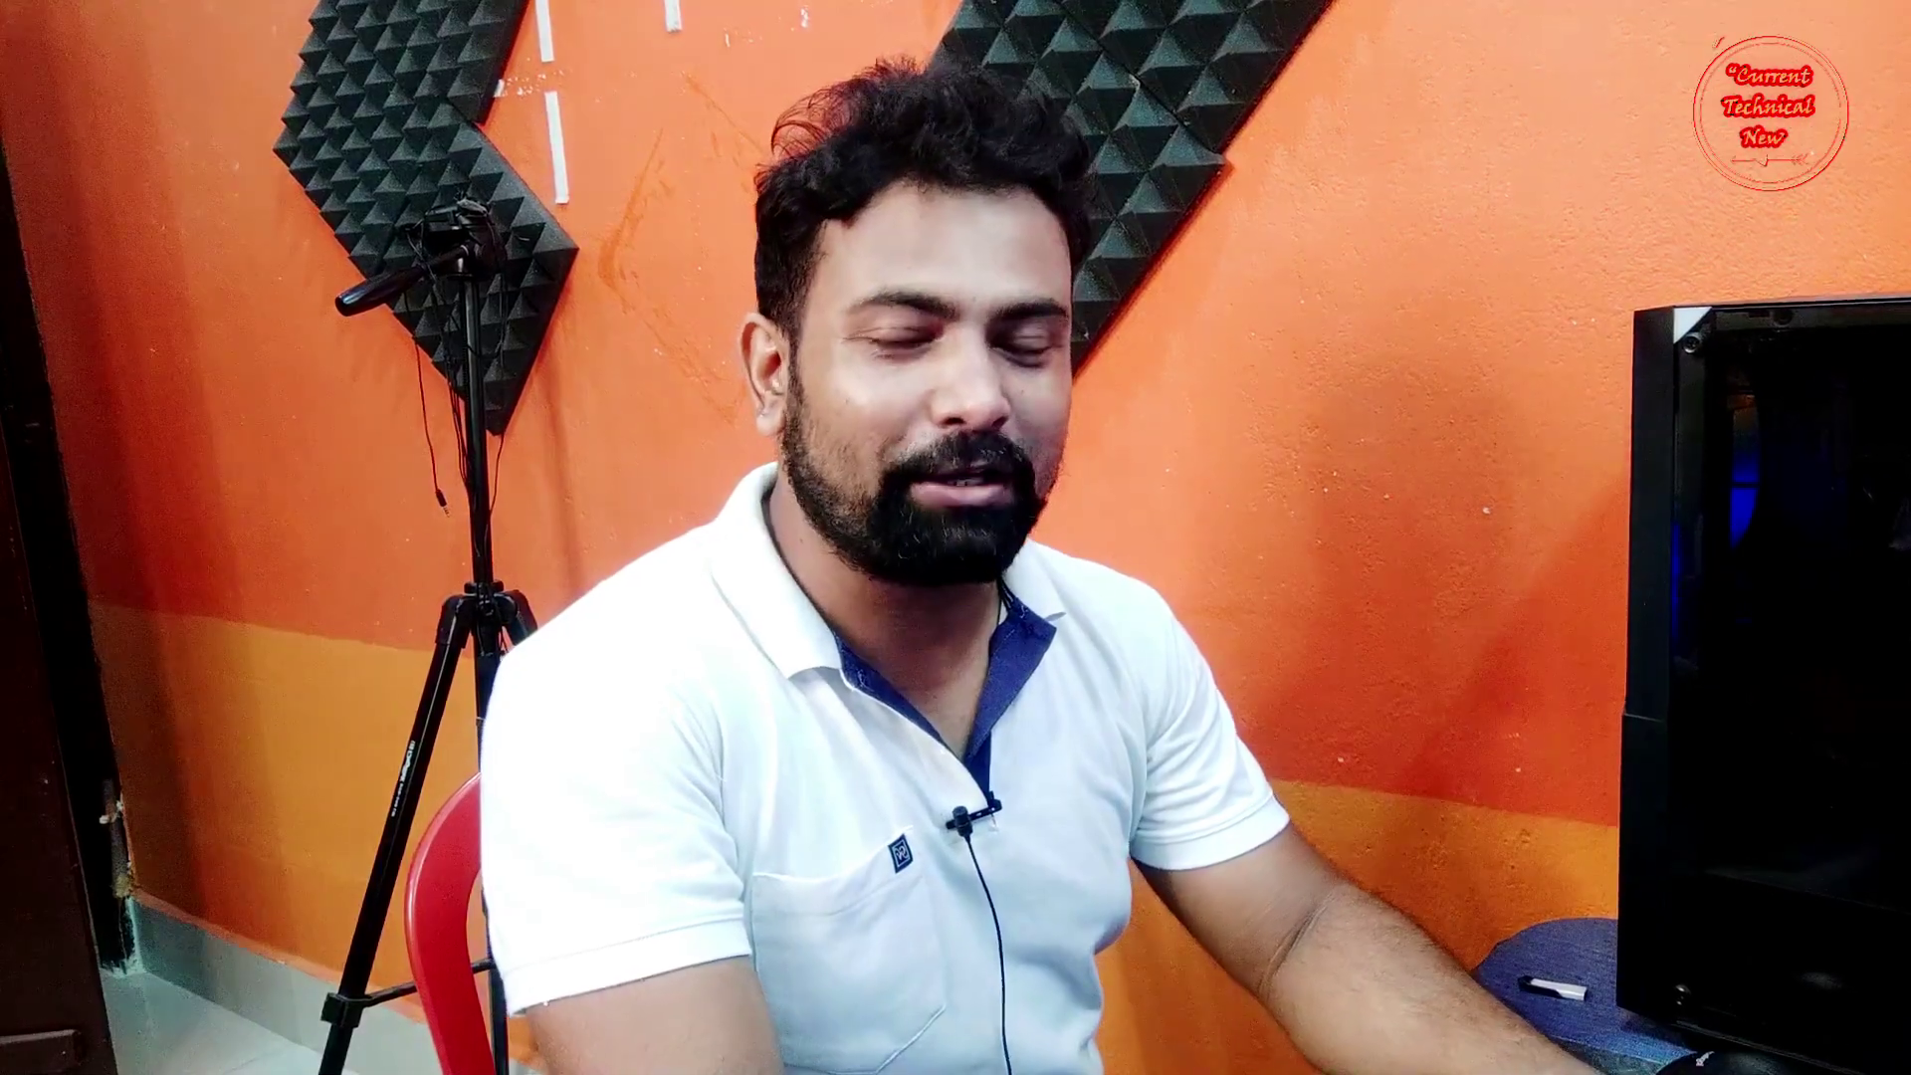